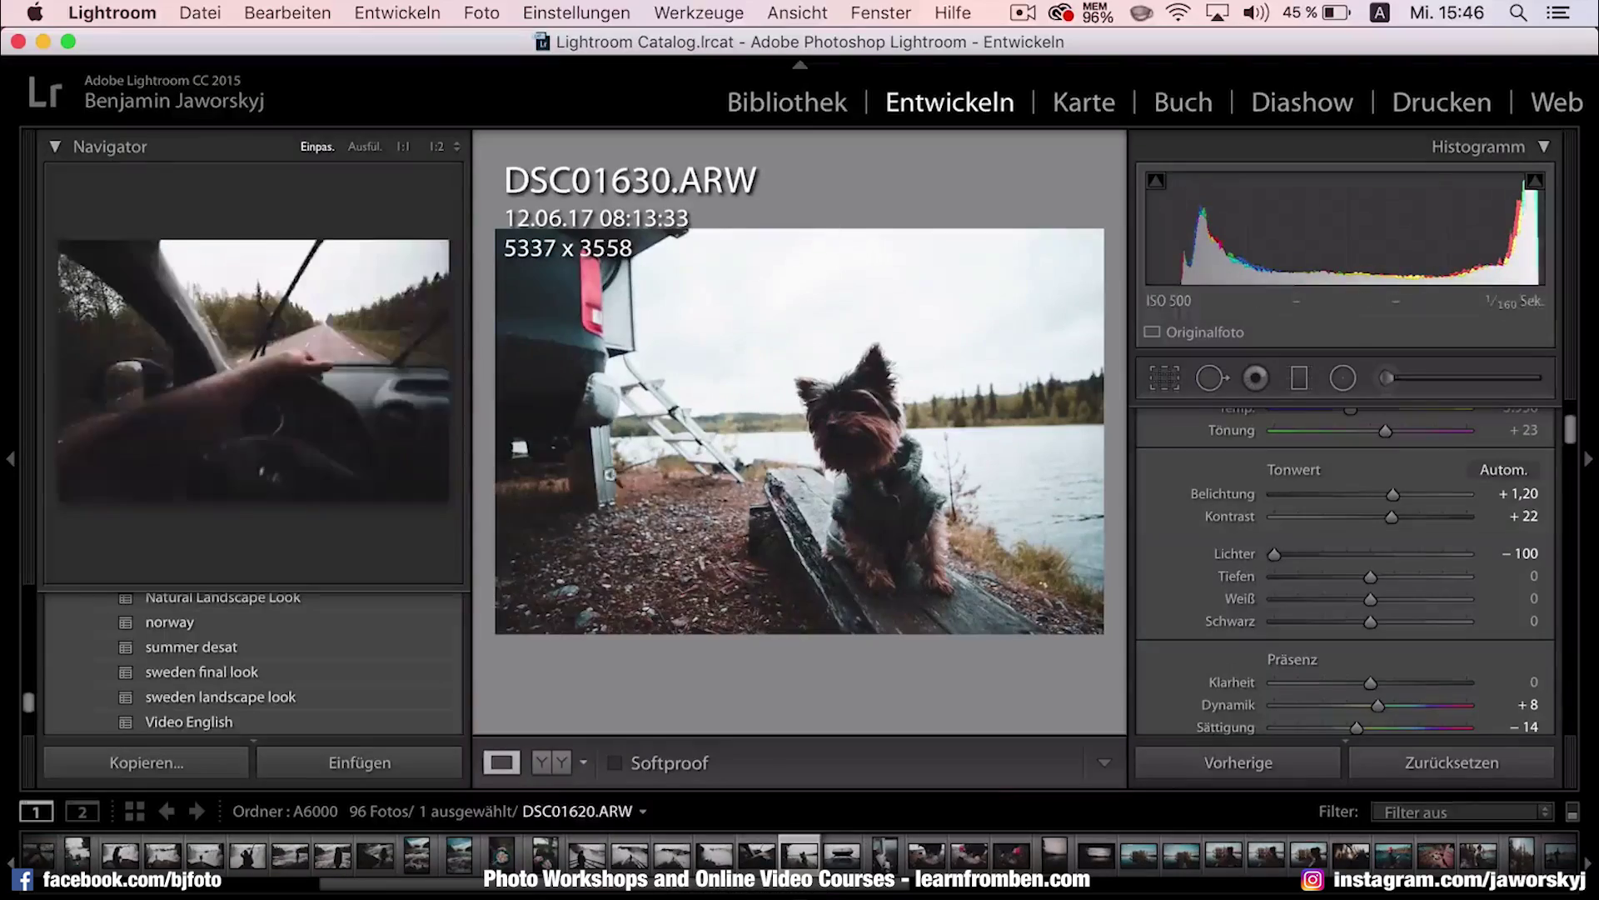
Browse the edited photos in the A6000 folder to examine their colour look and tonal style
{"action": "key", "text": "Left"}
{"action": "key", "text": "Left"}
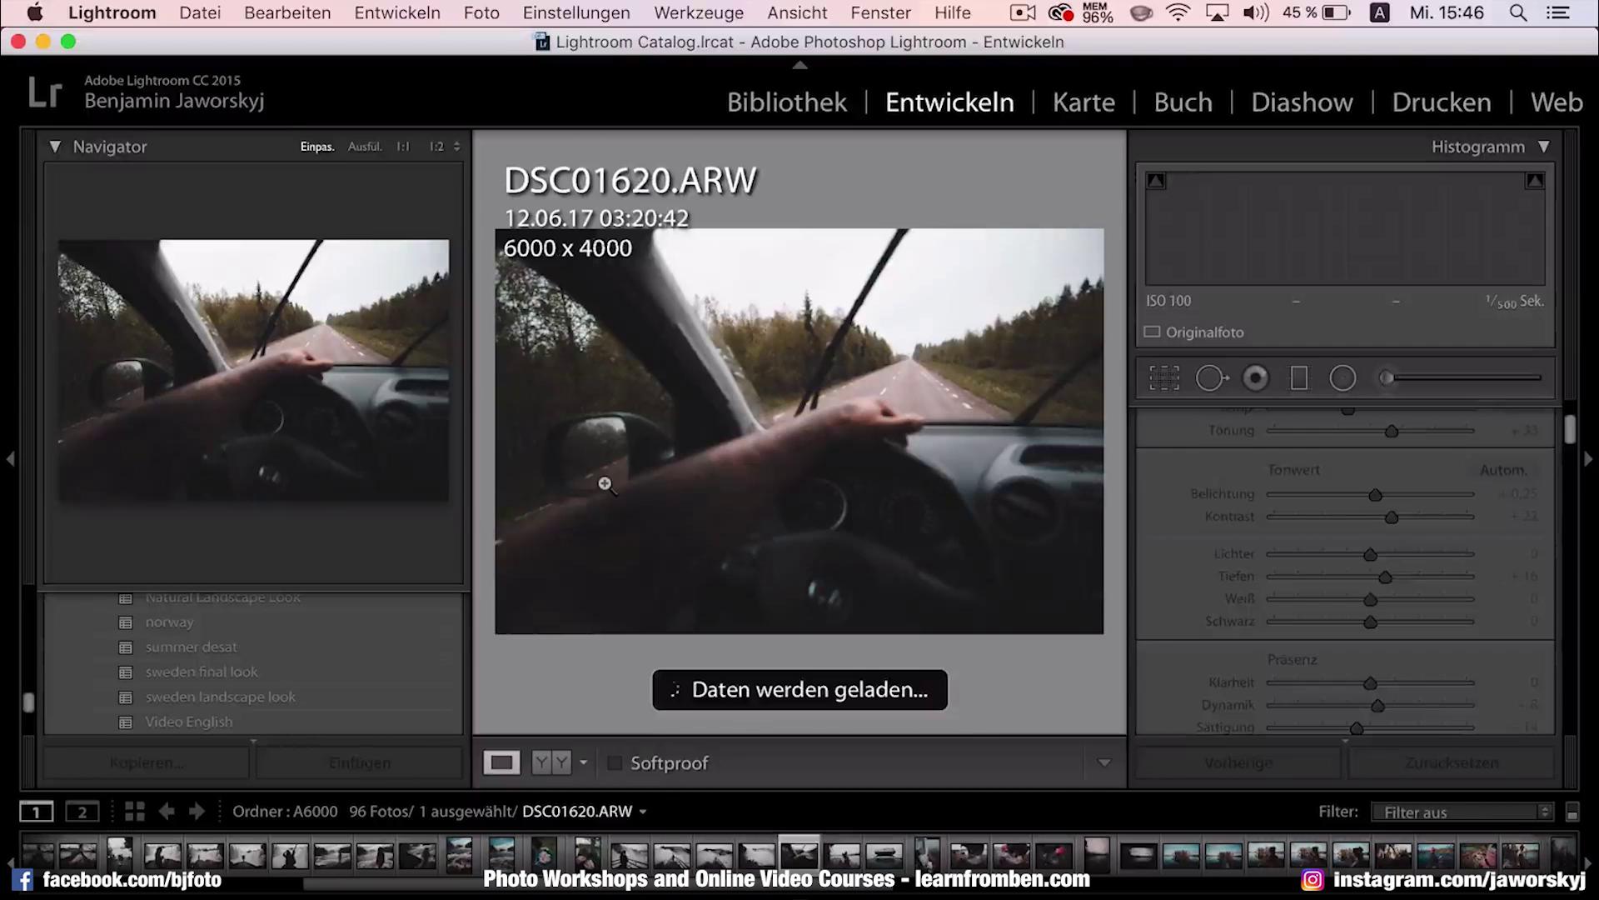
{"action": "key", "text": "Right"}
{"action": "key", "text": "Right"}
{"action": "key", "text": "Right"}
{"action": "key", "text": "Right"}
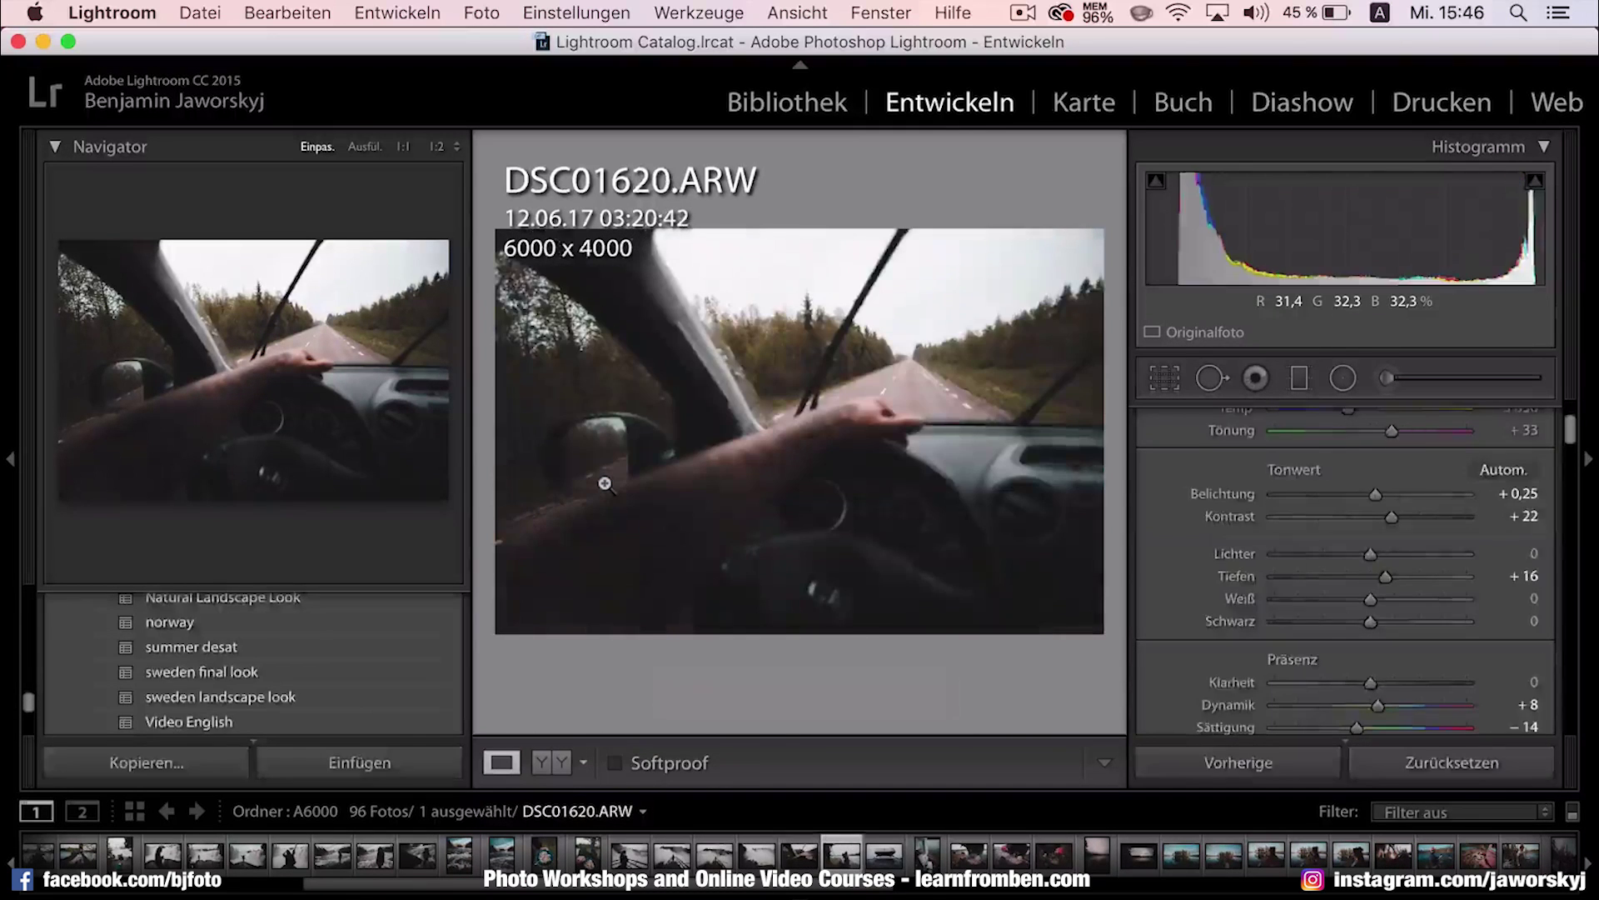
{"action": "key", "text": "Right"}
{"action": "key", "text": "Right"}
{"action": "key", "text": "Right"}
{"action": "key", "text": "Right"}
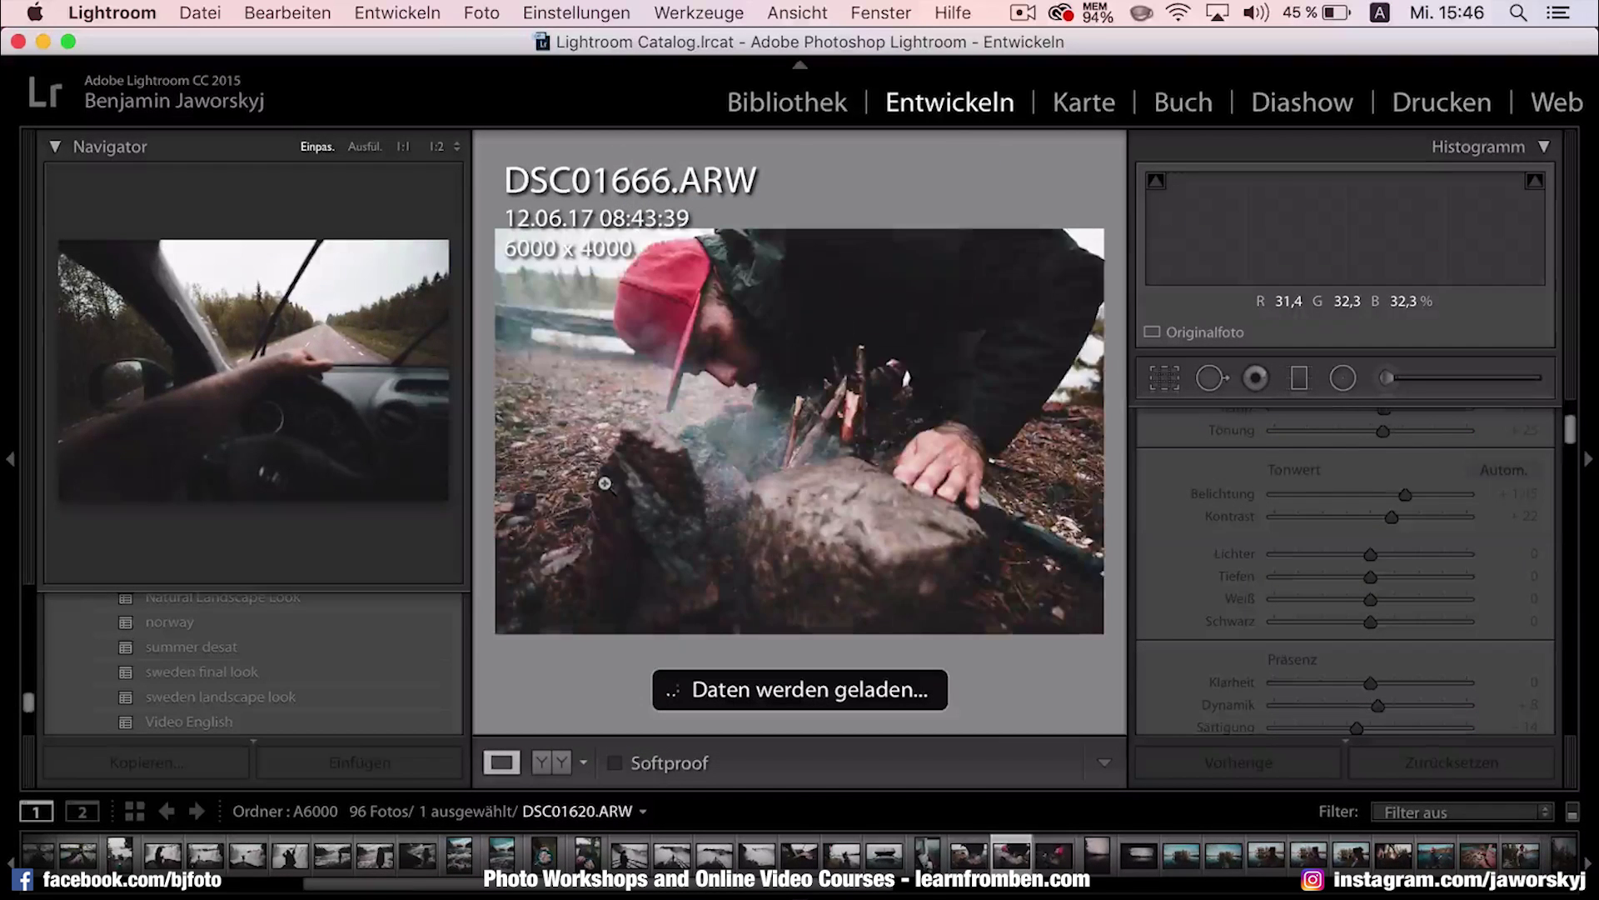
{"action": "key", "text": "Right"}
{"action": "key", "text": "Left"}
{"action": "key", "text": "Left"}
{"action": "key", "text": "Left"}
{"action": "key", "text": "Left"}
{"action": "key", "text": "Left"}
{"action": "key", "text": "Left"}
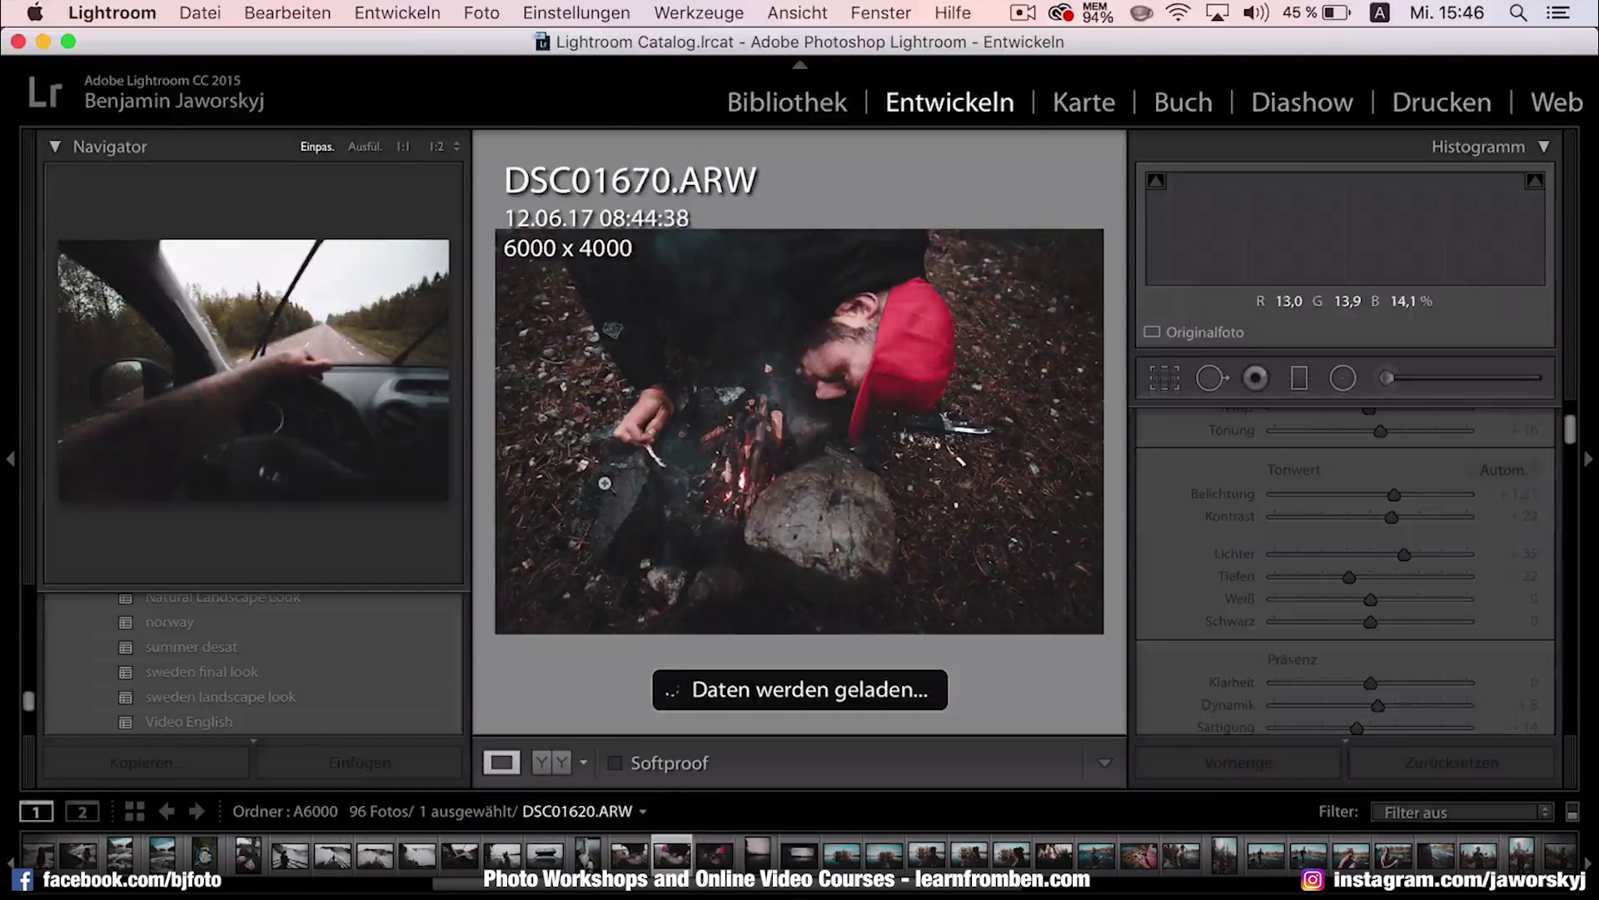
{"action": "key", "text": "Left"}
{"action": "key", "text": "Left"}
{"action": "key", "text": "Left"}
{"action": "key", "text": "Left"}
{"action": "key", "text": "Left"}
{"action": "key", "text": "Left"}
{"action": "key", "text": "Left"}
{"action": "key", "text": "Left"}
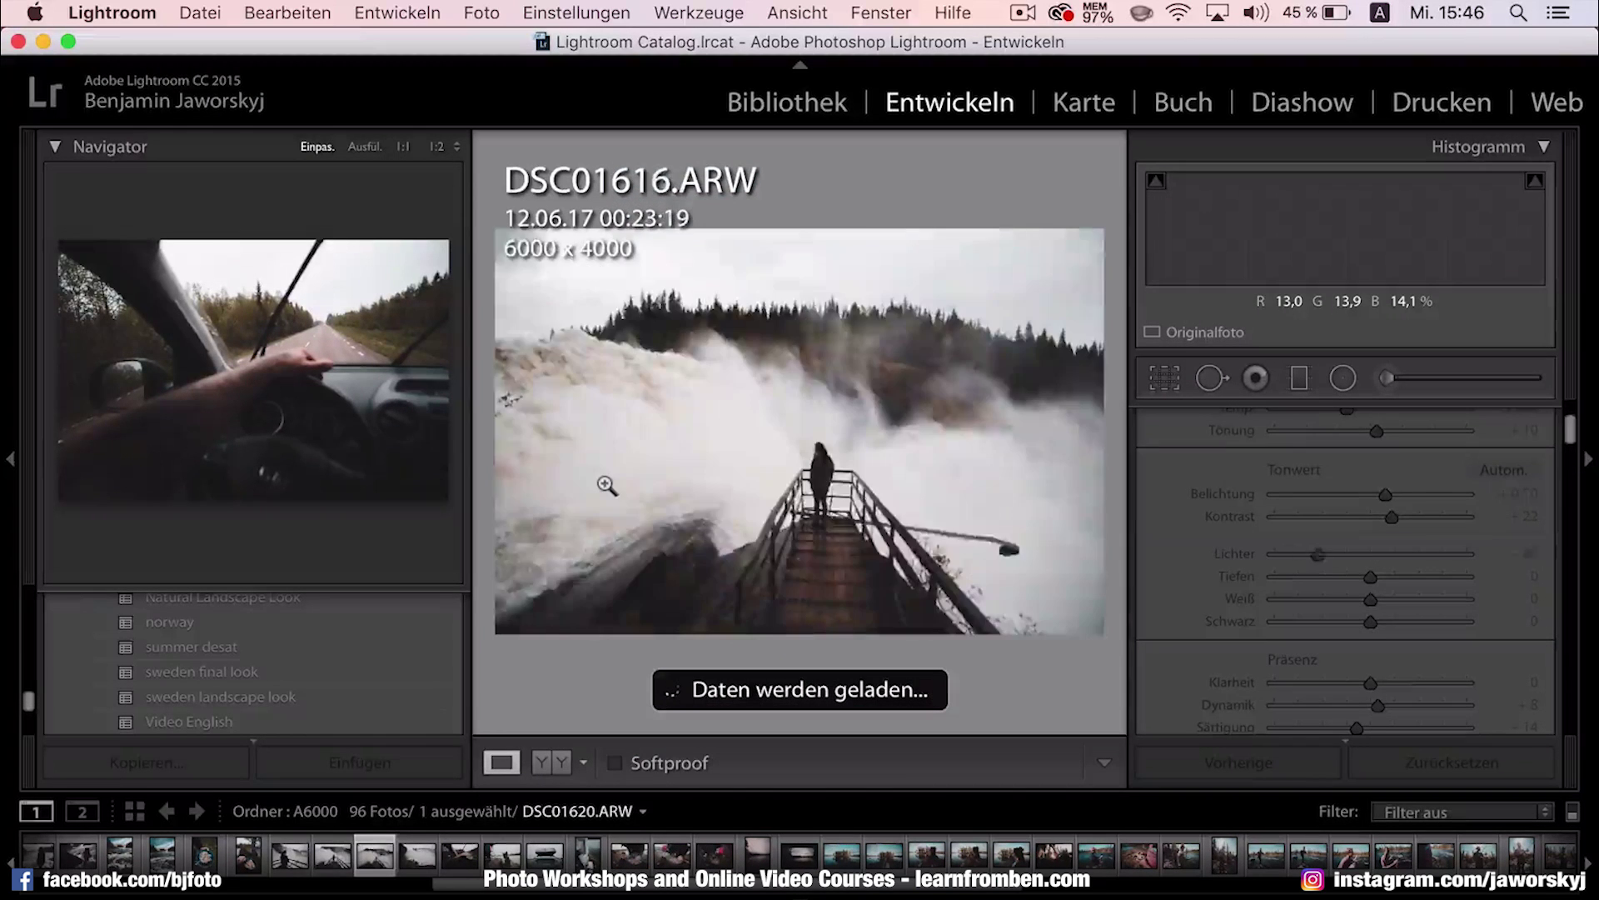
{"action": "key", "text": "Left"}
{"action": "key", "text": "Left"}
{"action": "key", "text": "Left"}
{"action": "key", "text": "Left"}
{"action": "key", "text": "Left"}
{"action": "key", "text": "Left"}
{"action": "key", "text": "Left"}
{"action": "key", "text": "Left"}
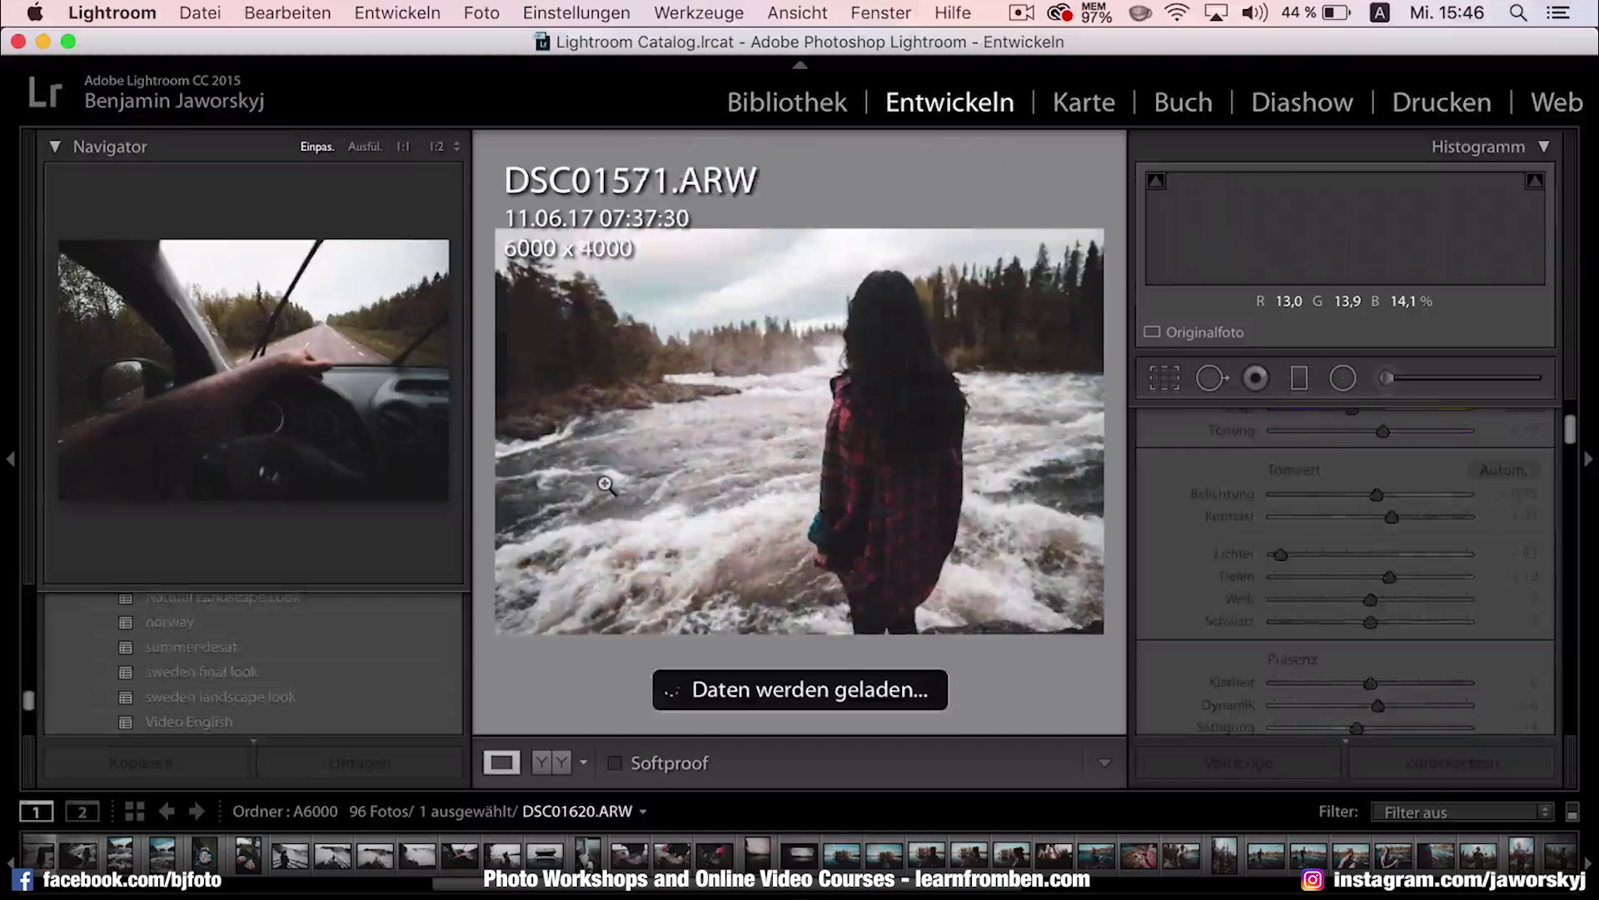
Open DSC01568.ARW, the woman at the river, and reset all of its develop settings
{"action": "key", "text": "Right"}
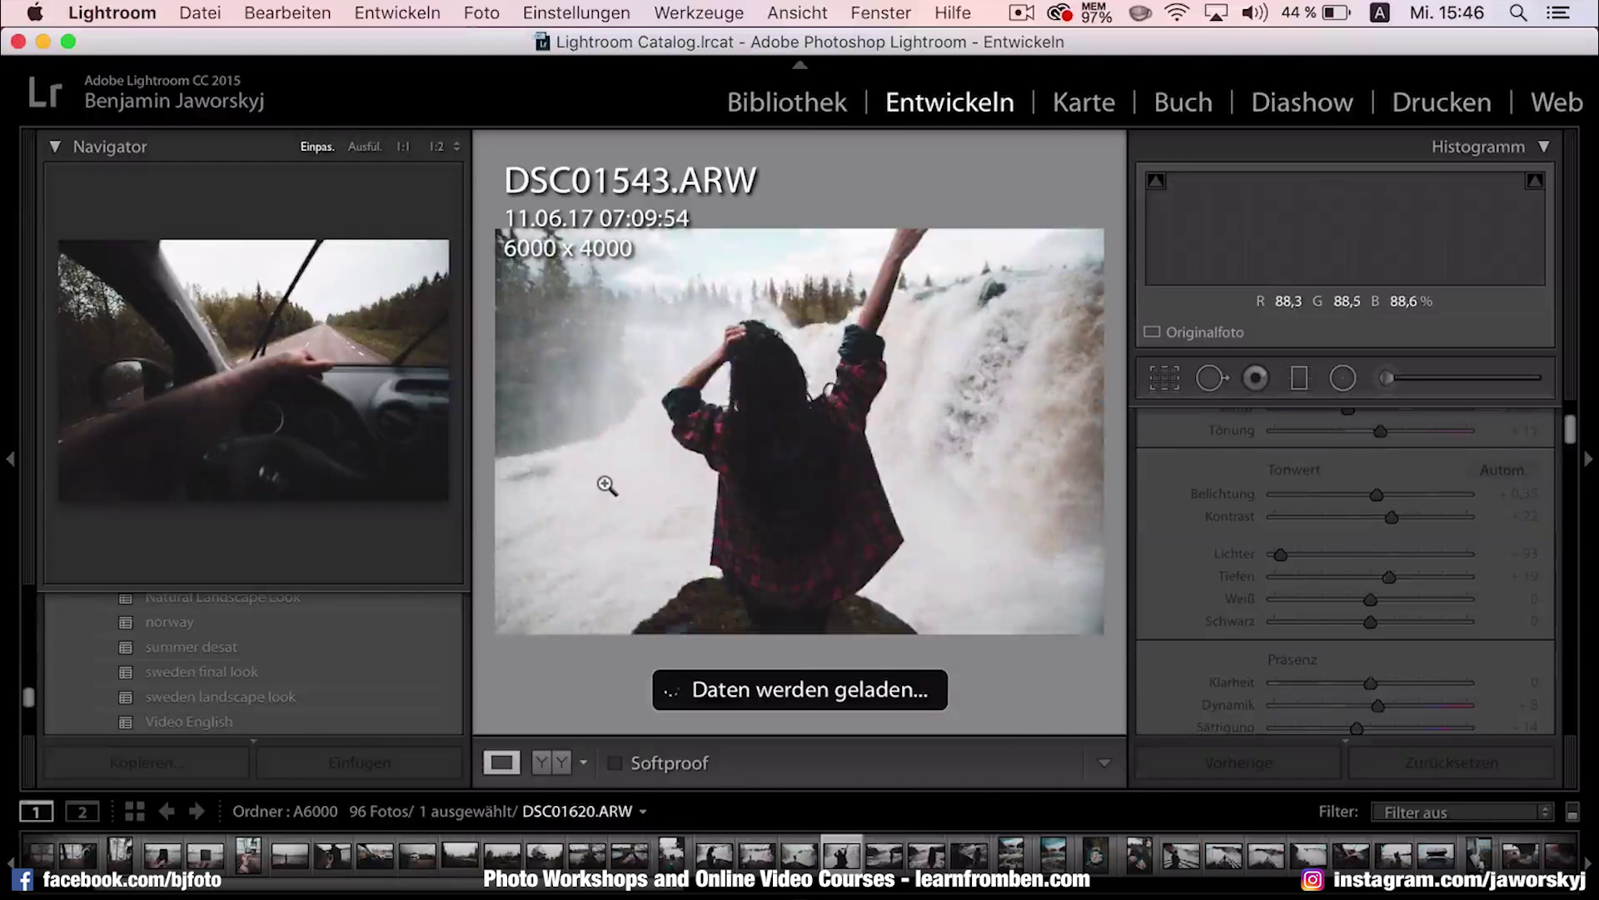
{"action": "key", "text": "Right"}
{"action": "key", "text": "Right"}
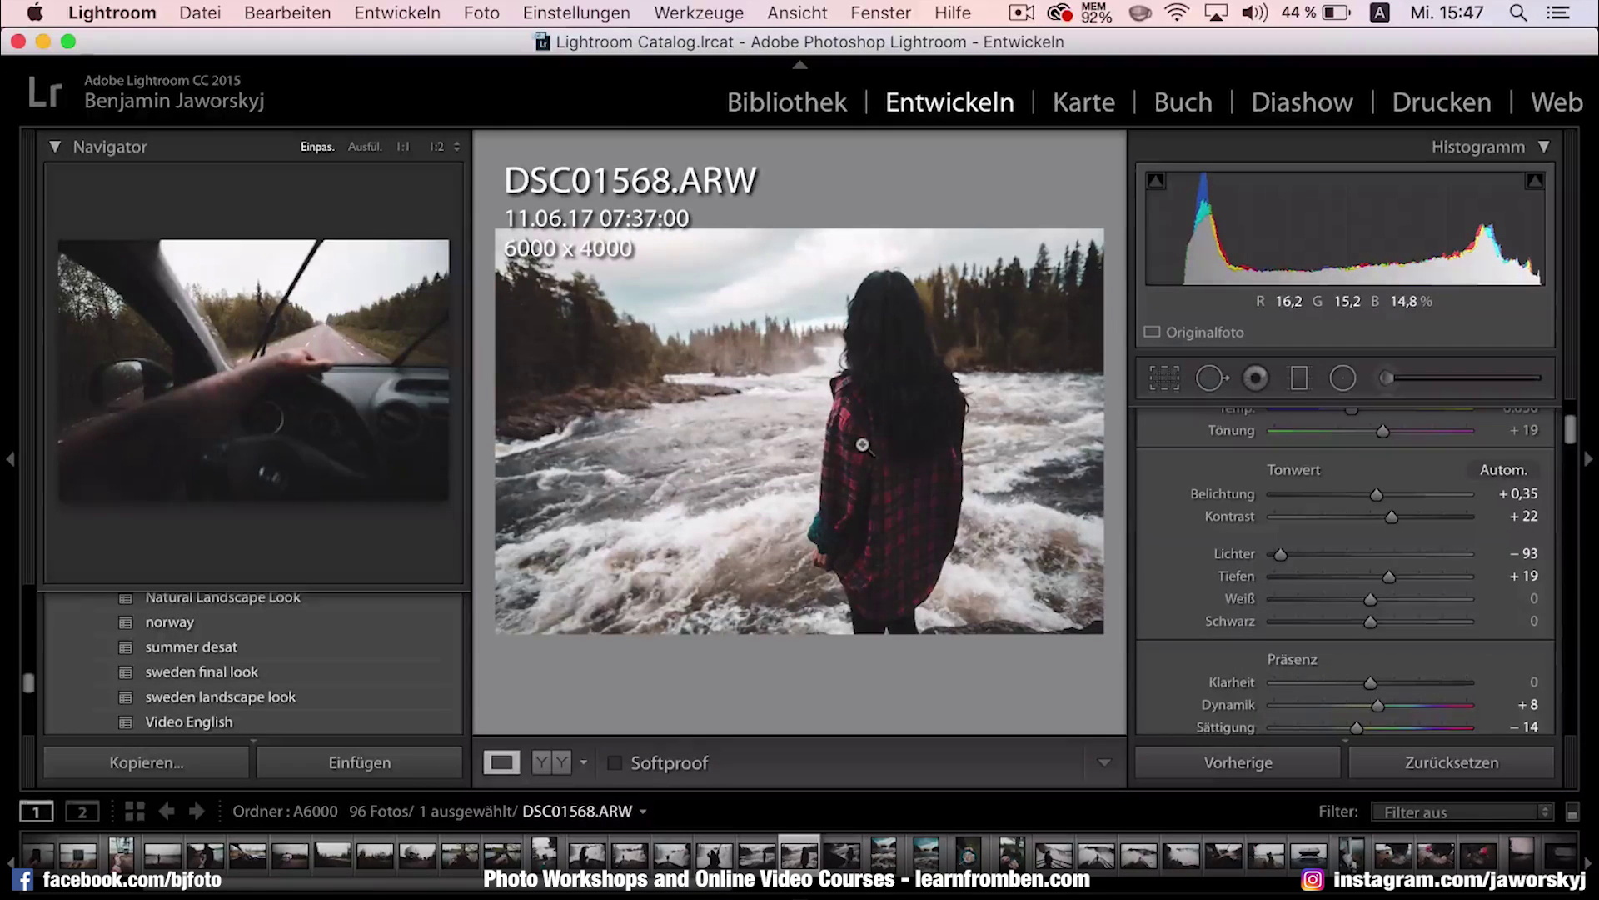
{"action": "left_click", "coordinate": [1398, 761]}
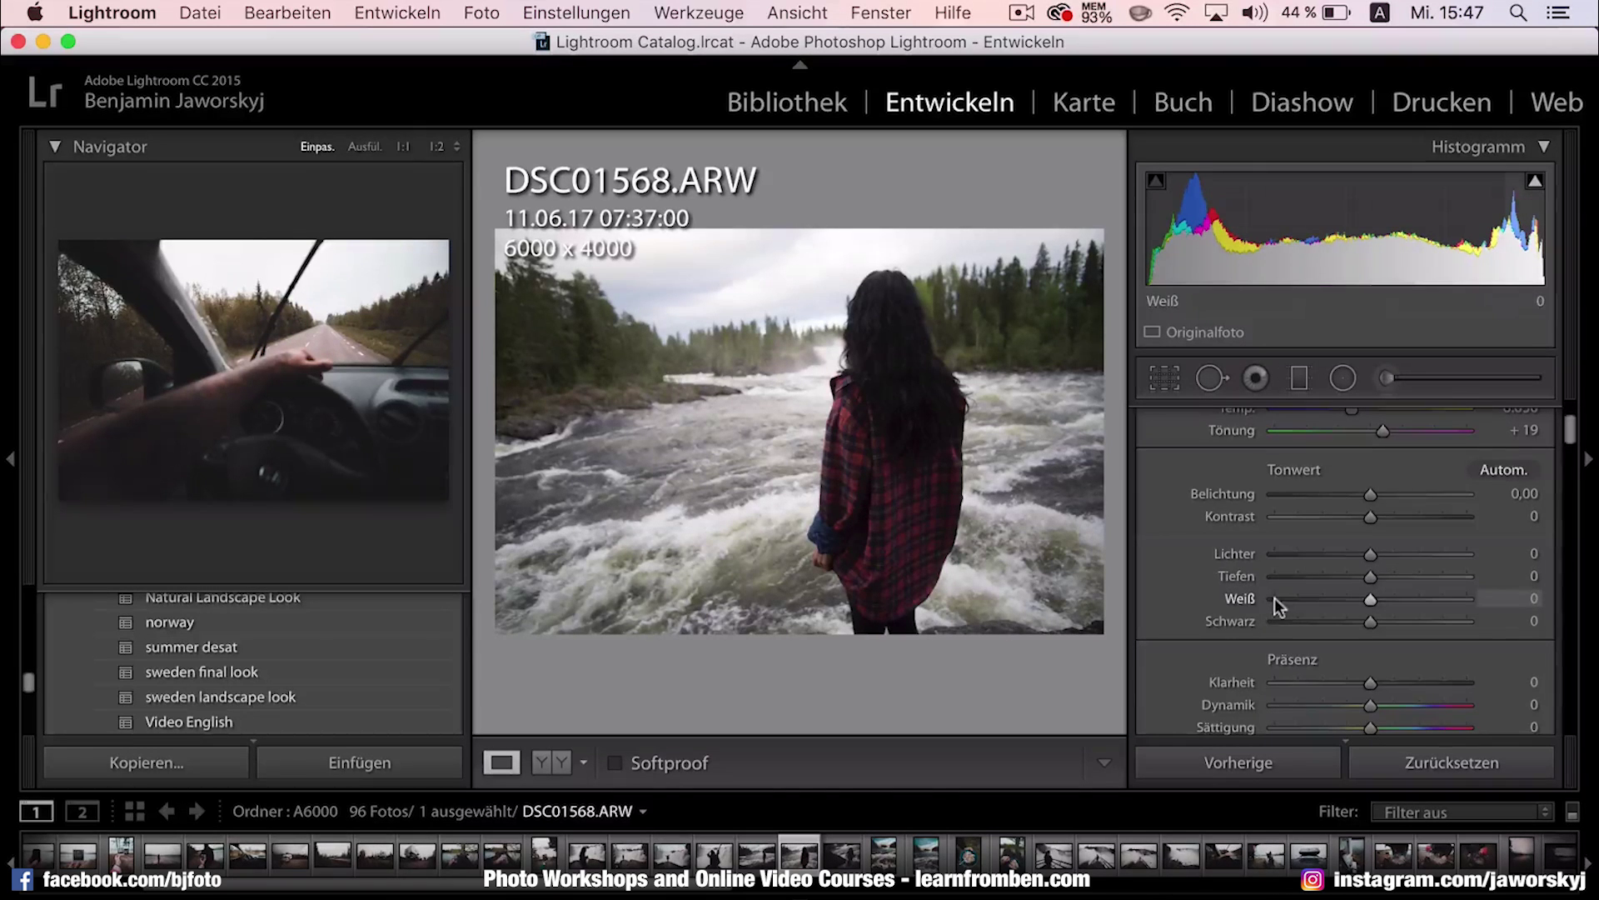
In the camera calibration, set the primary saturation to −56 for blue, −32 for green and −29 for red
{"action": "scroll", "coordinate": [1229, 654], "scroll_direction": "down", "scroll_amount": 10}
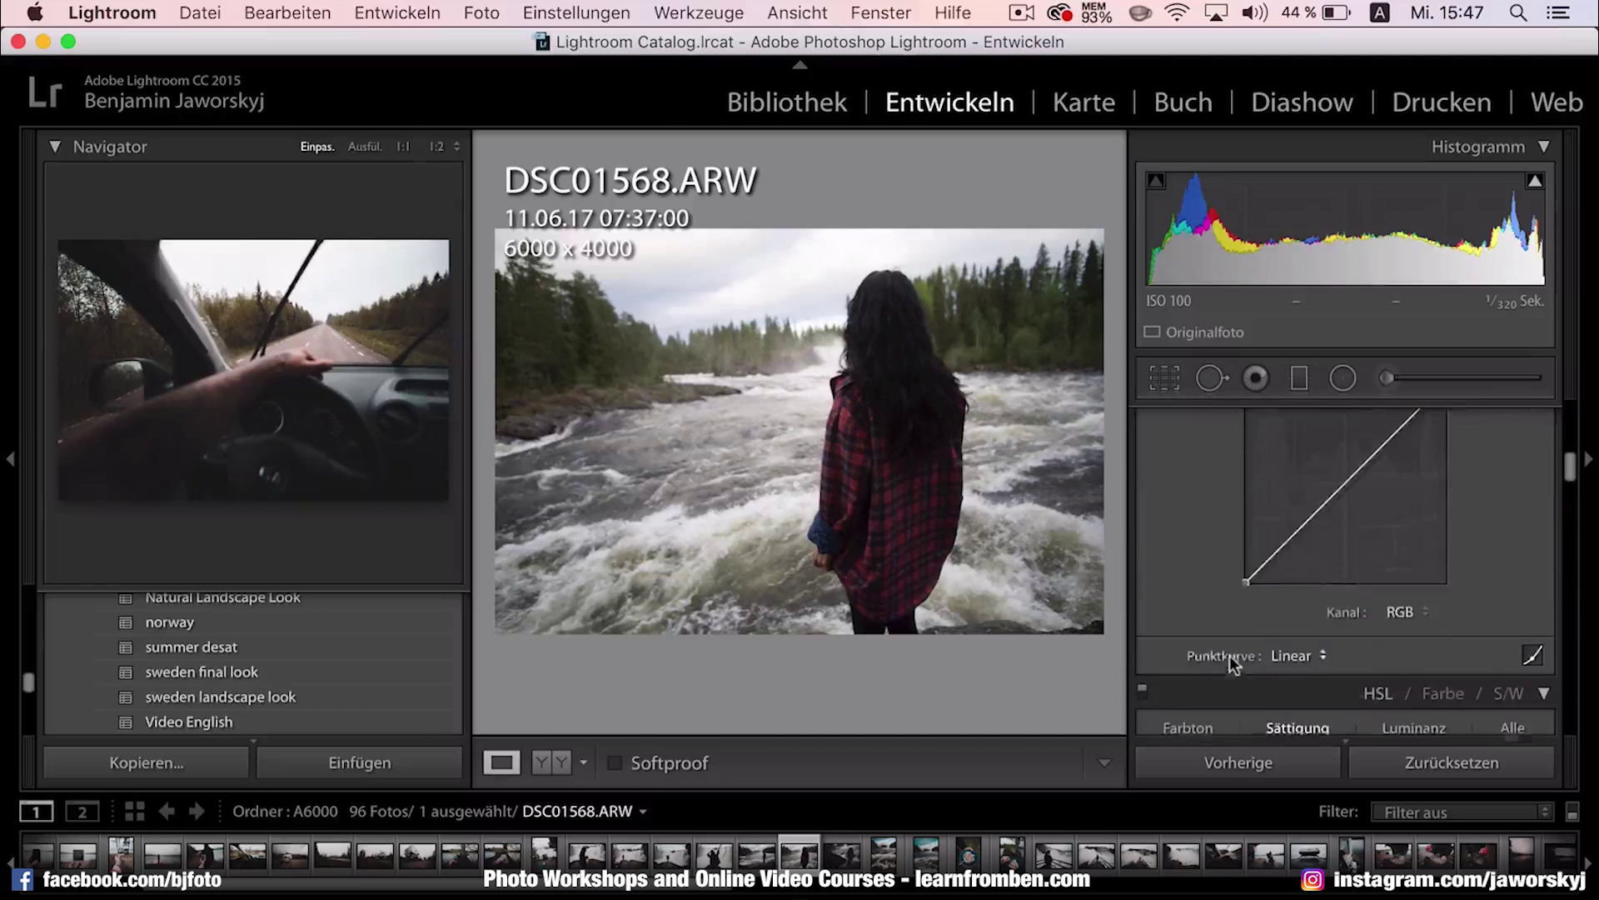
{"action": "scroll", "coordinate": [1229, 655], "scroll_direction": "down", "scroll_amount": 15}
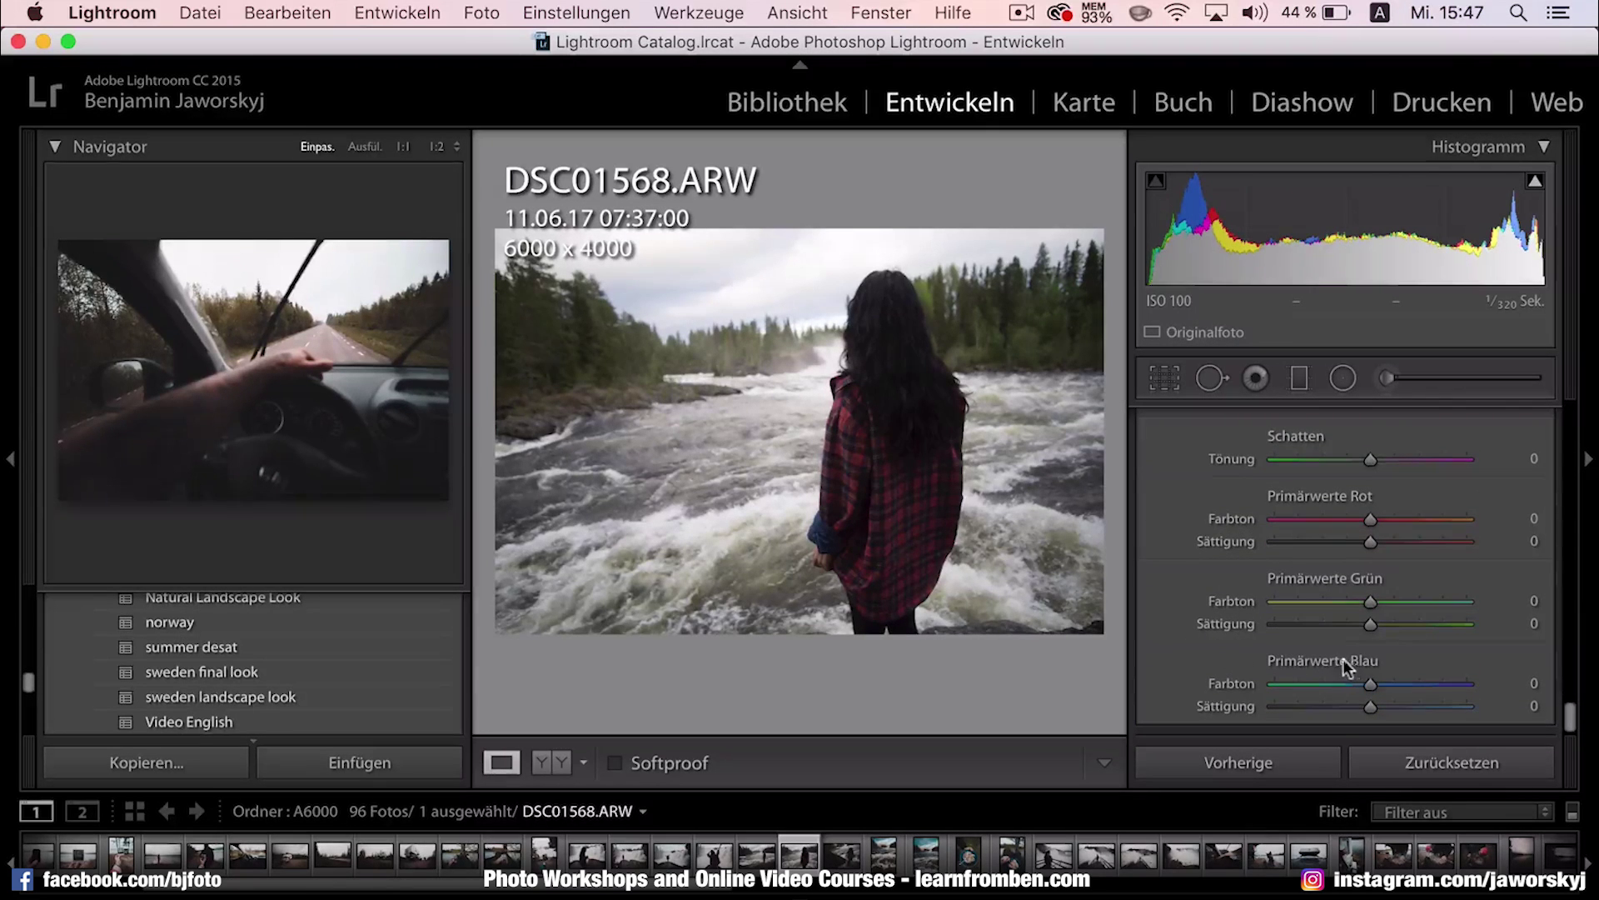
{"action": "scroll", "coordinate": [1263, 526], "scroll_direction": "up", "scroll_amount": 5}
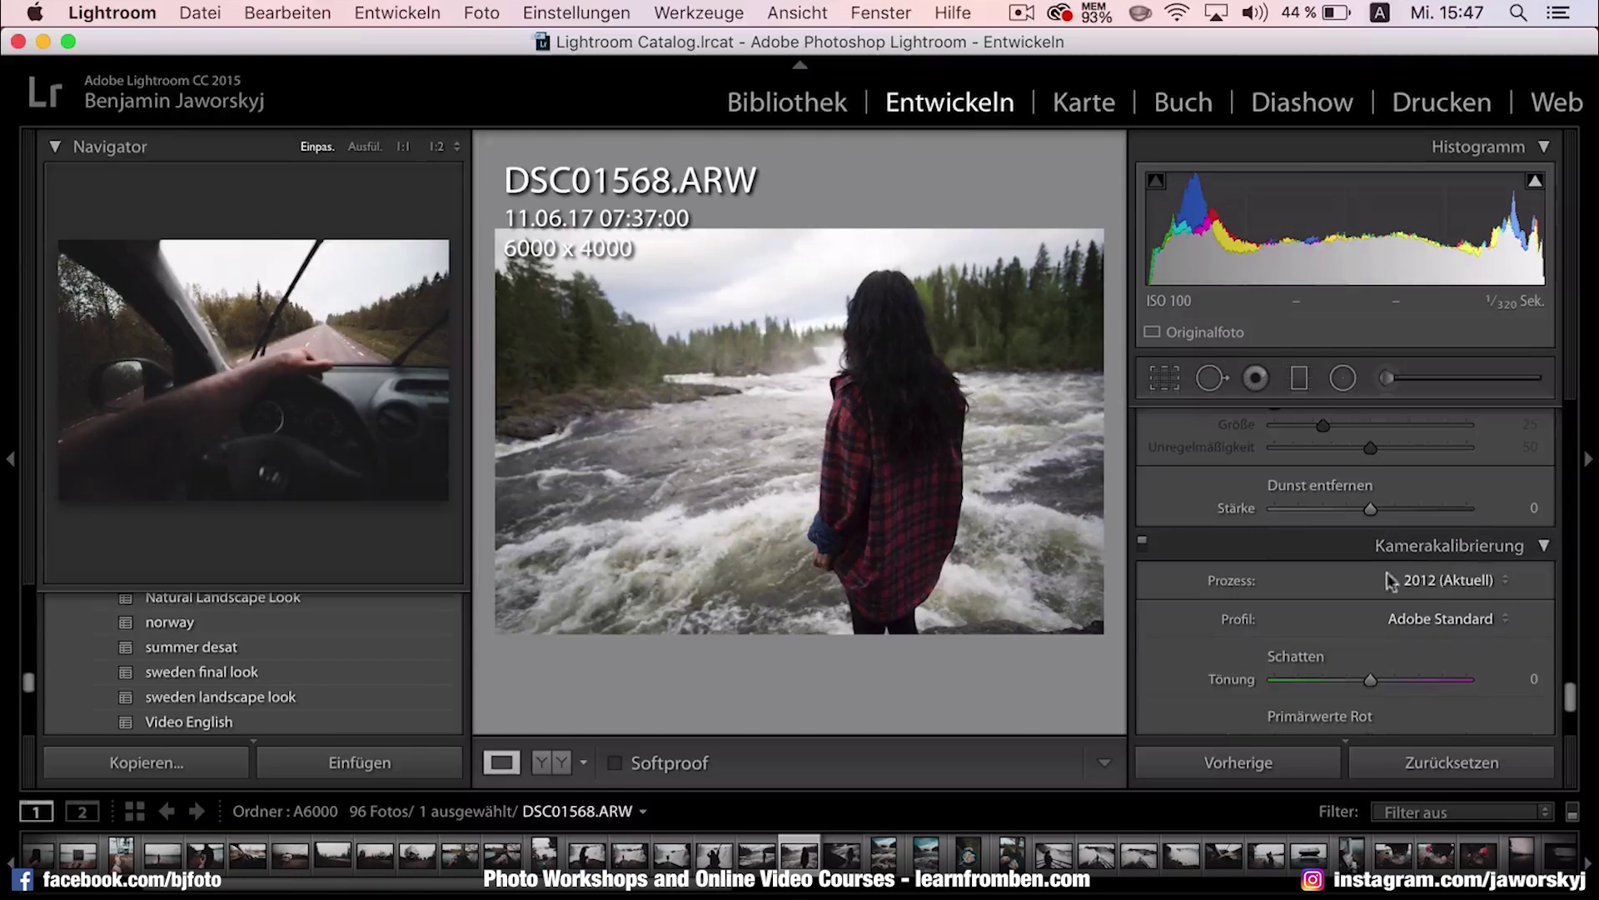
{"action": "scroll", "coordinate": [1317, 573], "scroll_direction": "down", "scroll_amount": 4}
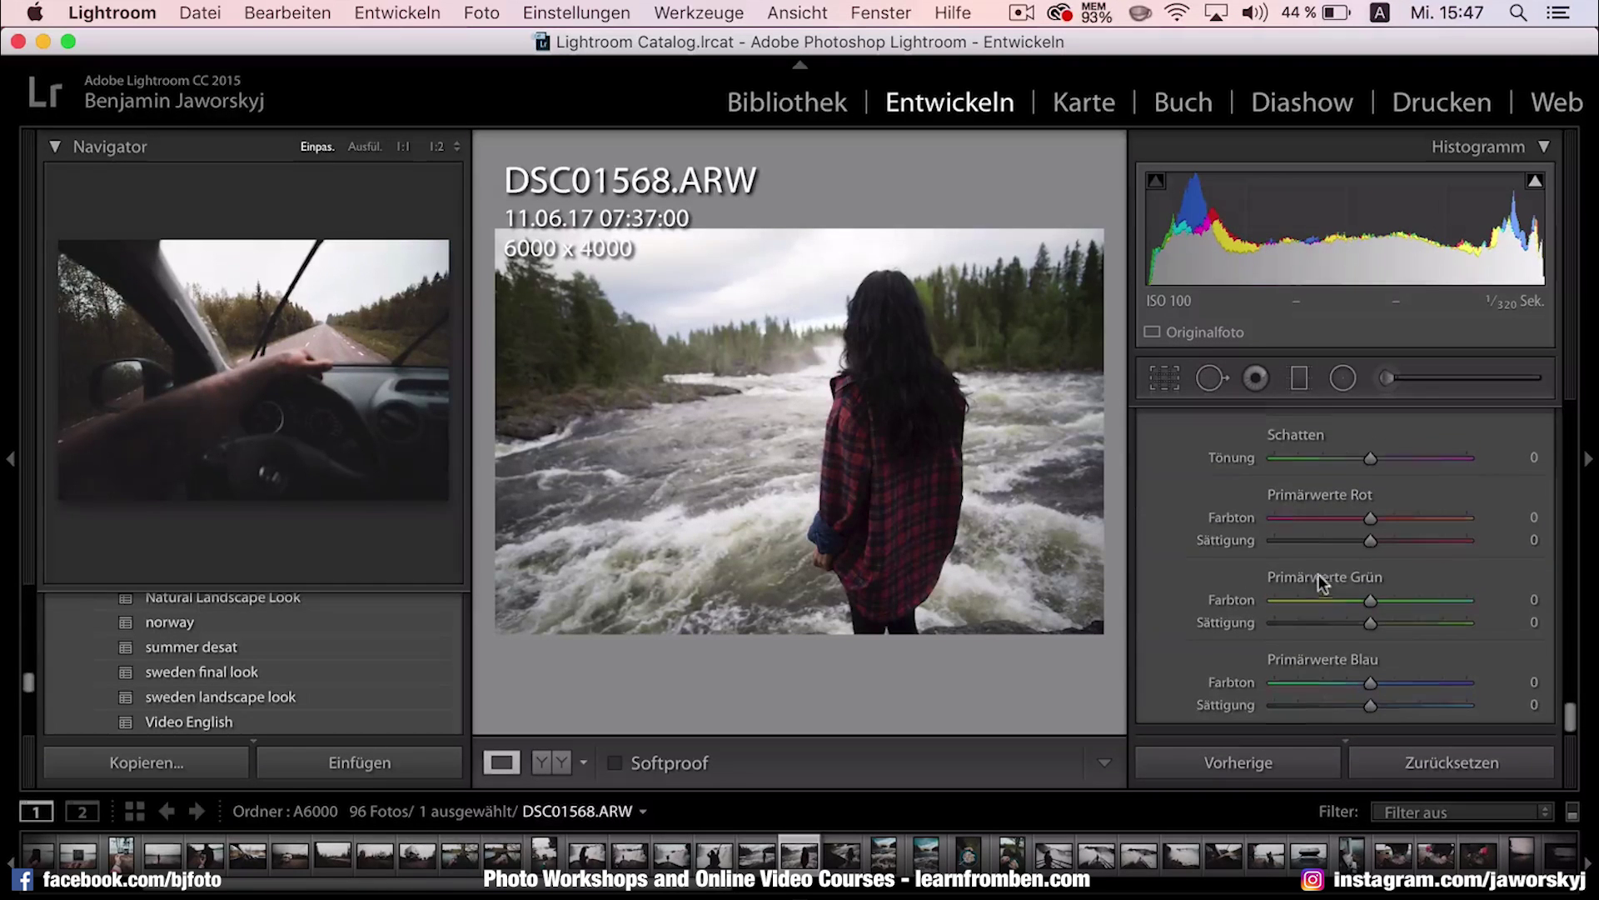
{"action": "left_click_drag", "start_coordinate": [1341, 704], "coordinate": [1314, 706]}
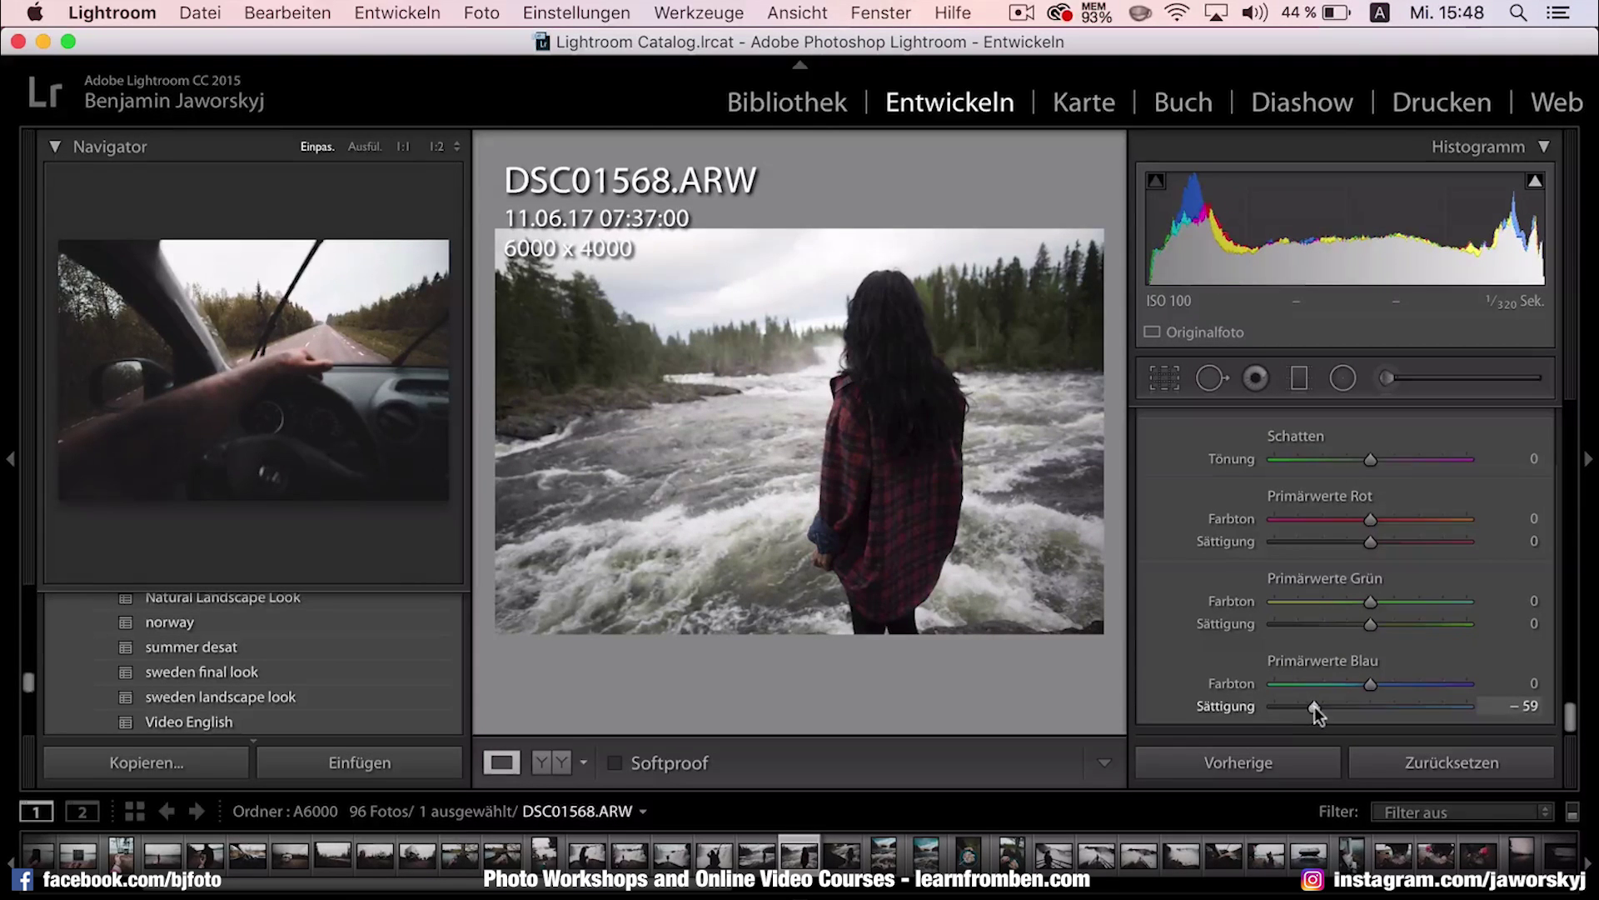
{"action": "left_click", "coordinate": [1338, 623]}
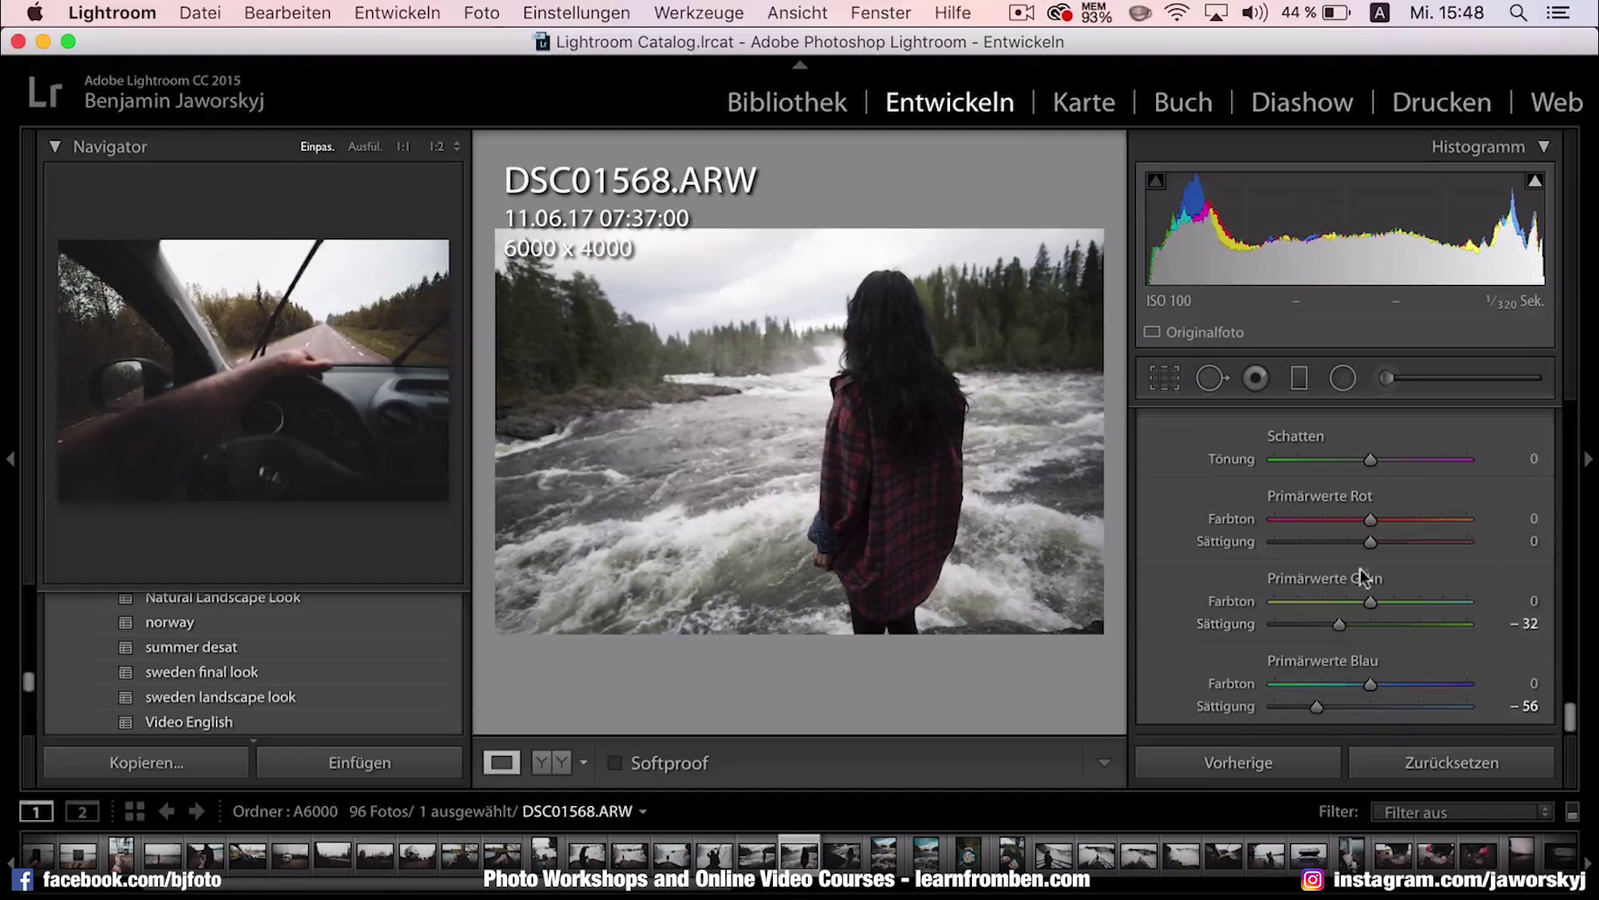
{"action": "left_click_drag", "start_coordinate": [1347, 542], "coordinate": [1341, 539]}
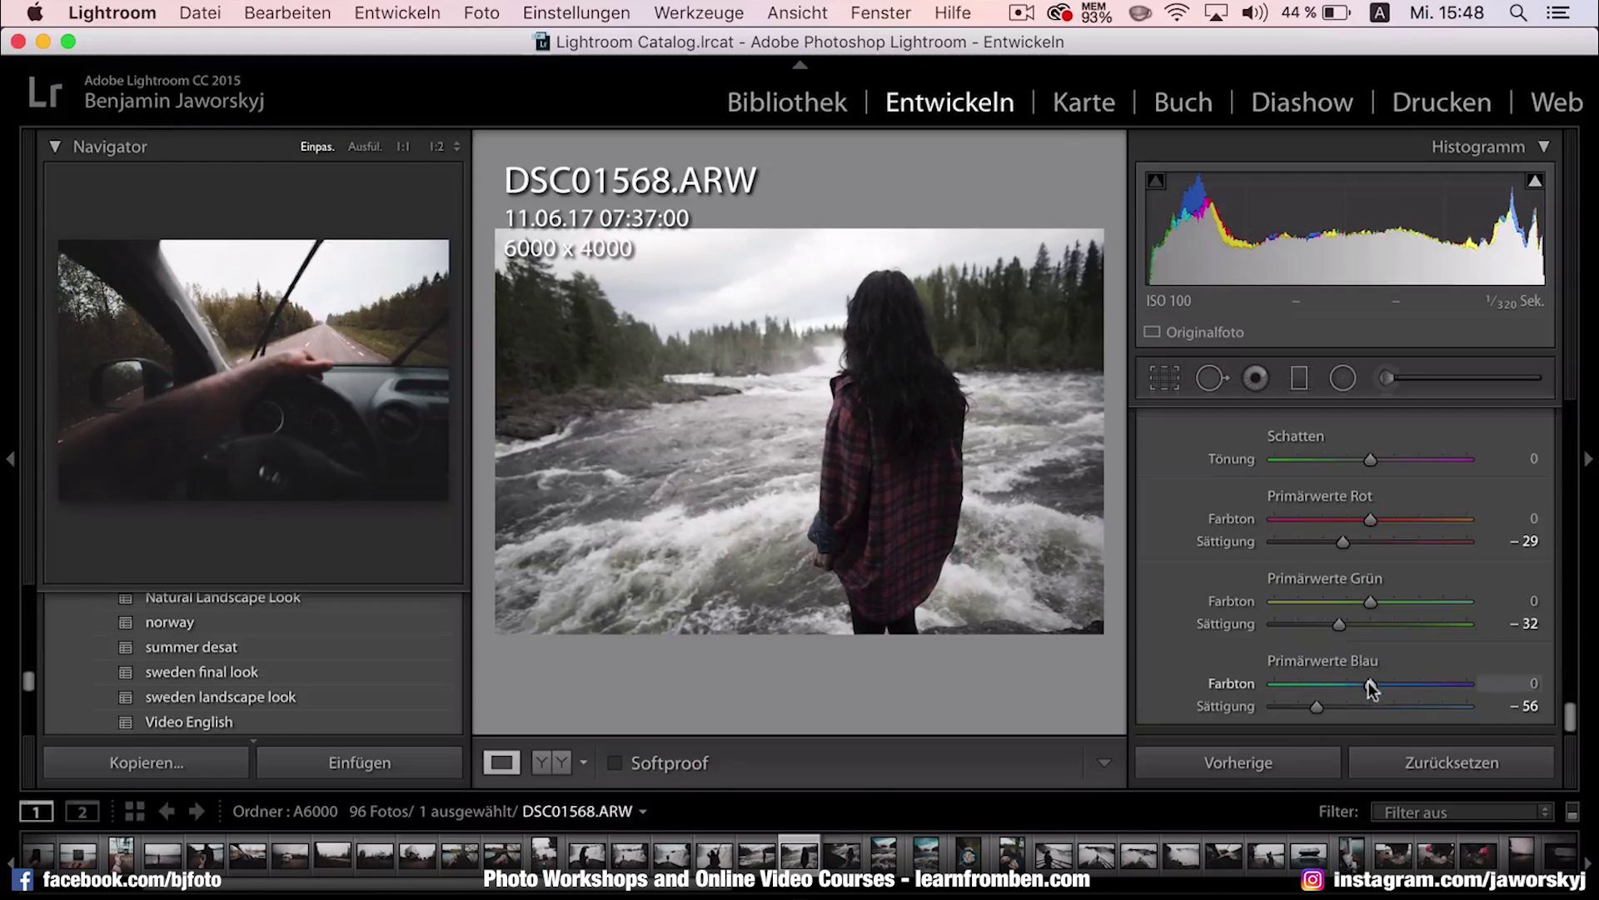
Set the blue primary hue to −100 and the red primary saturation to +16 in the camera calibration
{"action": "left_click_drag", "start_coordinate": [1368, 682], "coordinate": [1185, 673]}
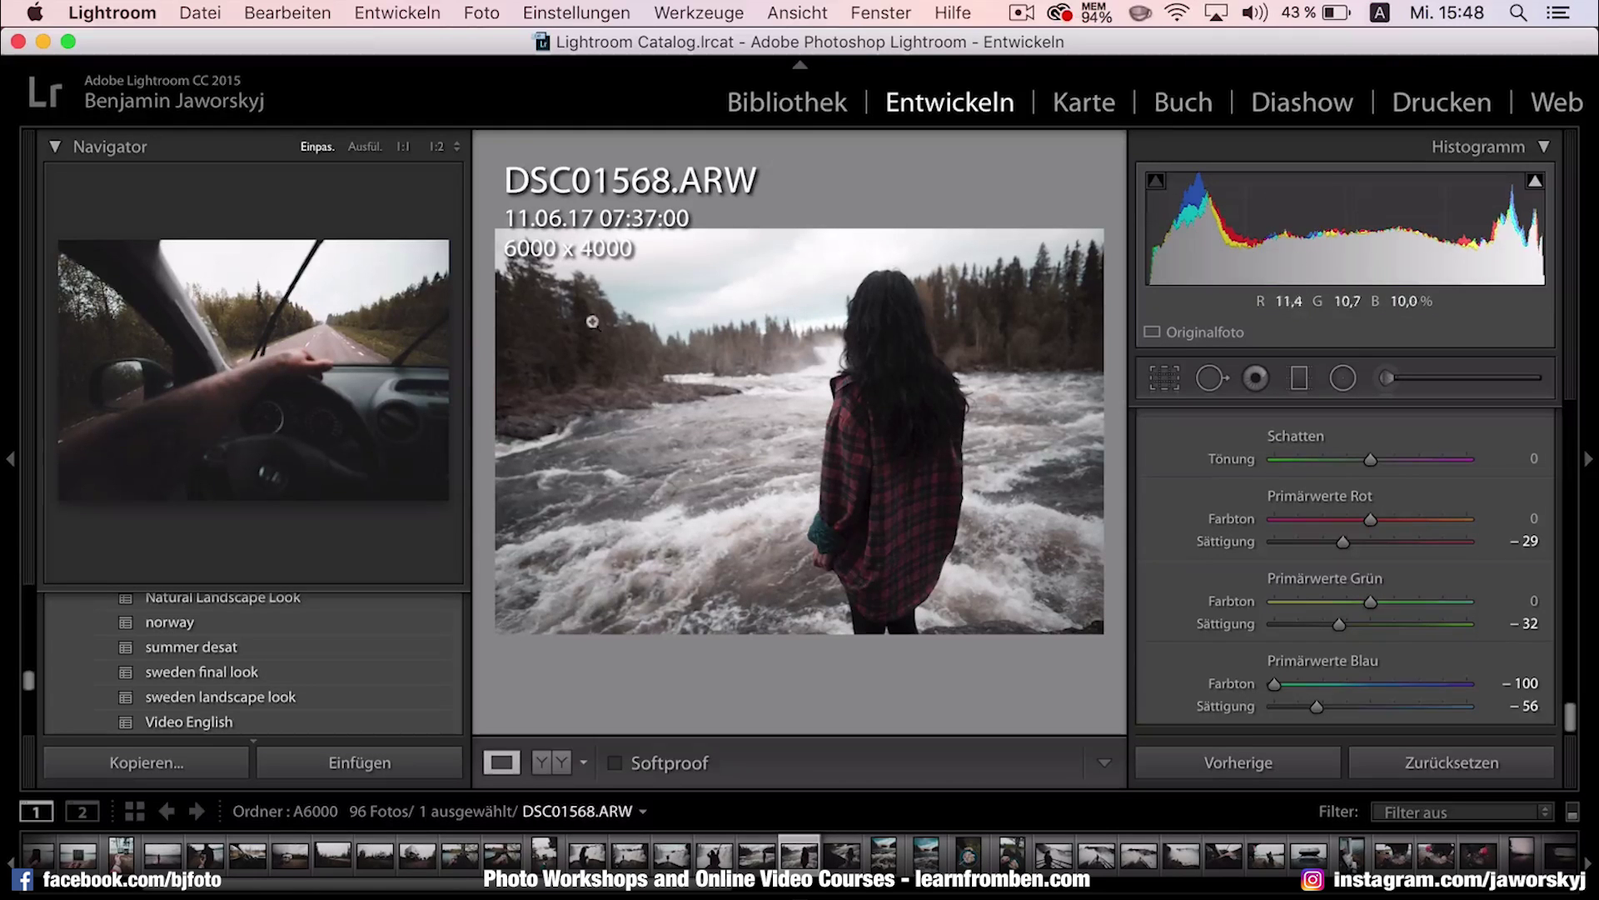
{"action": "mouse_move", "coordinate": [1270, 692]}
{"action": "left_mouse_down"}
{"action": "mouse_move", "coordinate": [1498, 687]}
{"action": "mouse_move", "coordinate": [1266, 686]}
{"action": "left_mouse_up"}
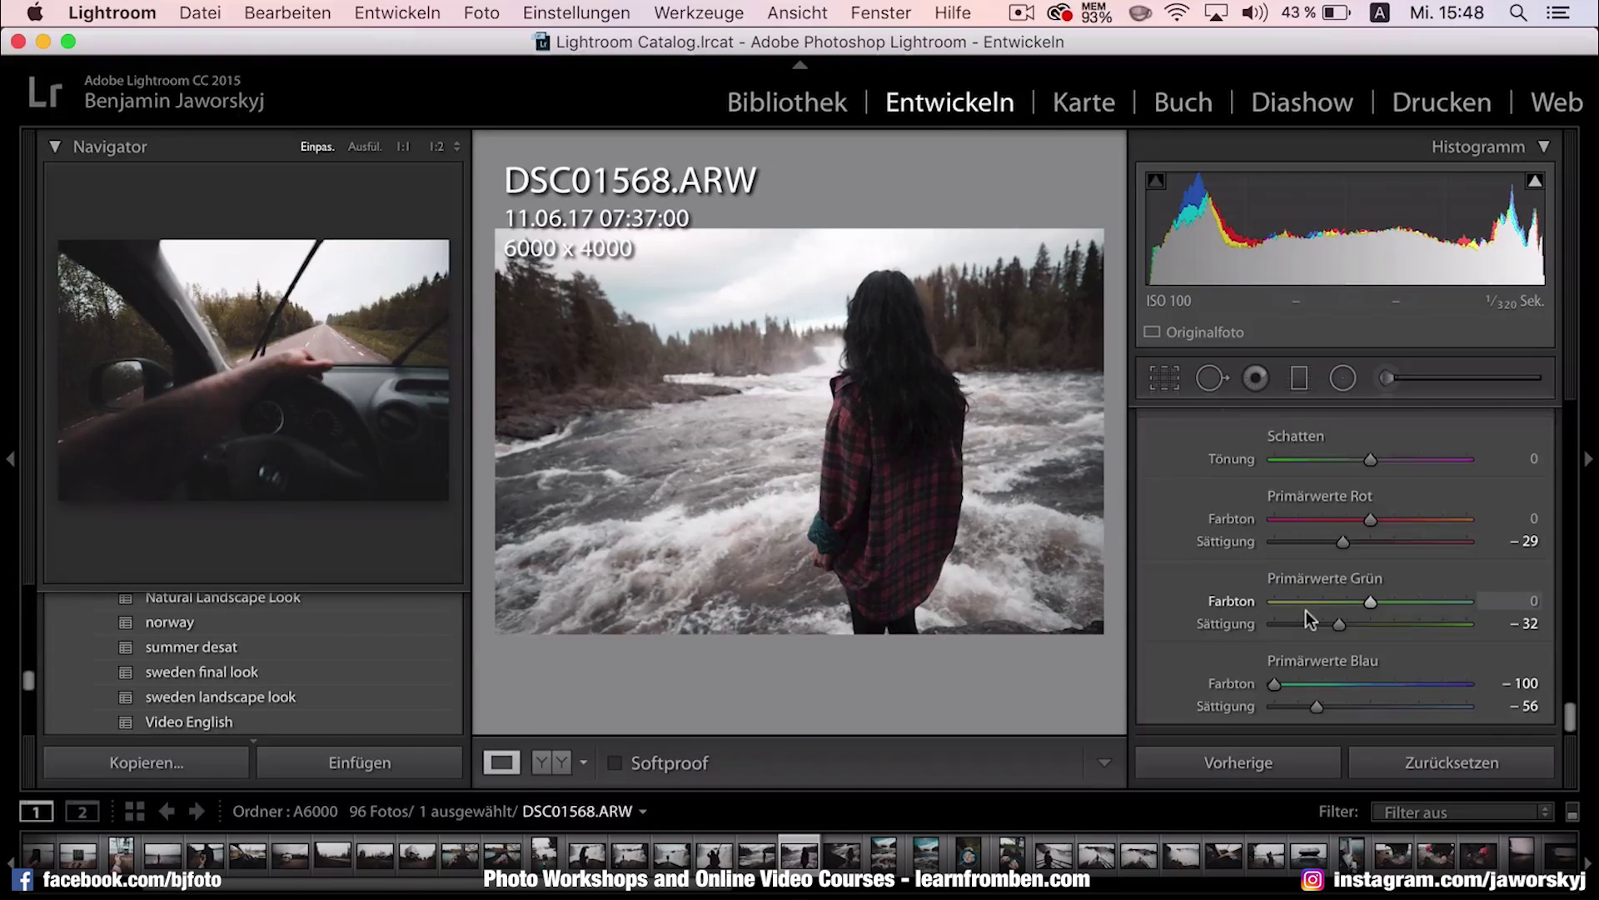
{"action": "scroll", "coordinate": [1306, 610], "scroll_direction": "up", "scroll_amount": 3}
{"action": "scroll", "coordinate": [1306, 610], "scroll_direction": "down", "scroll_amount": 2}
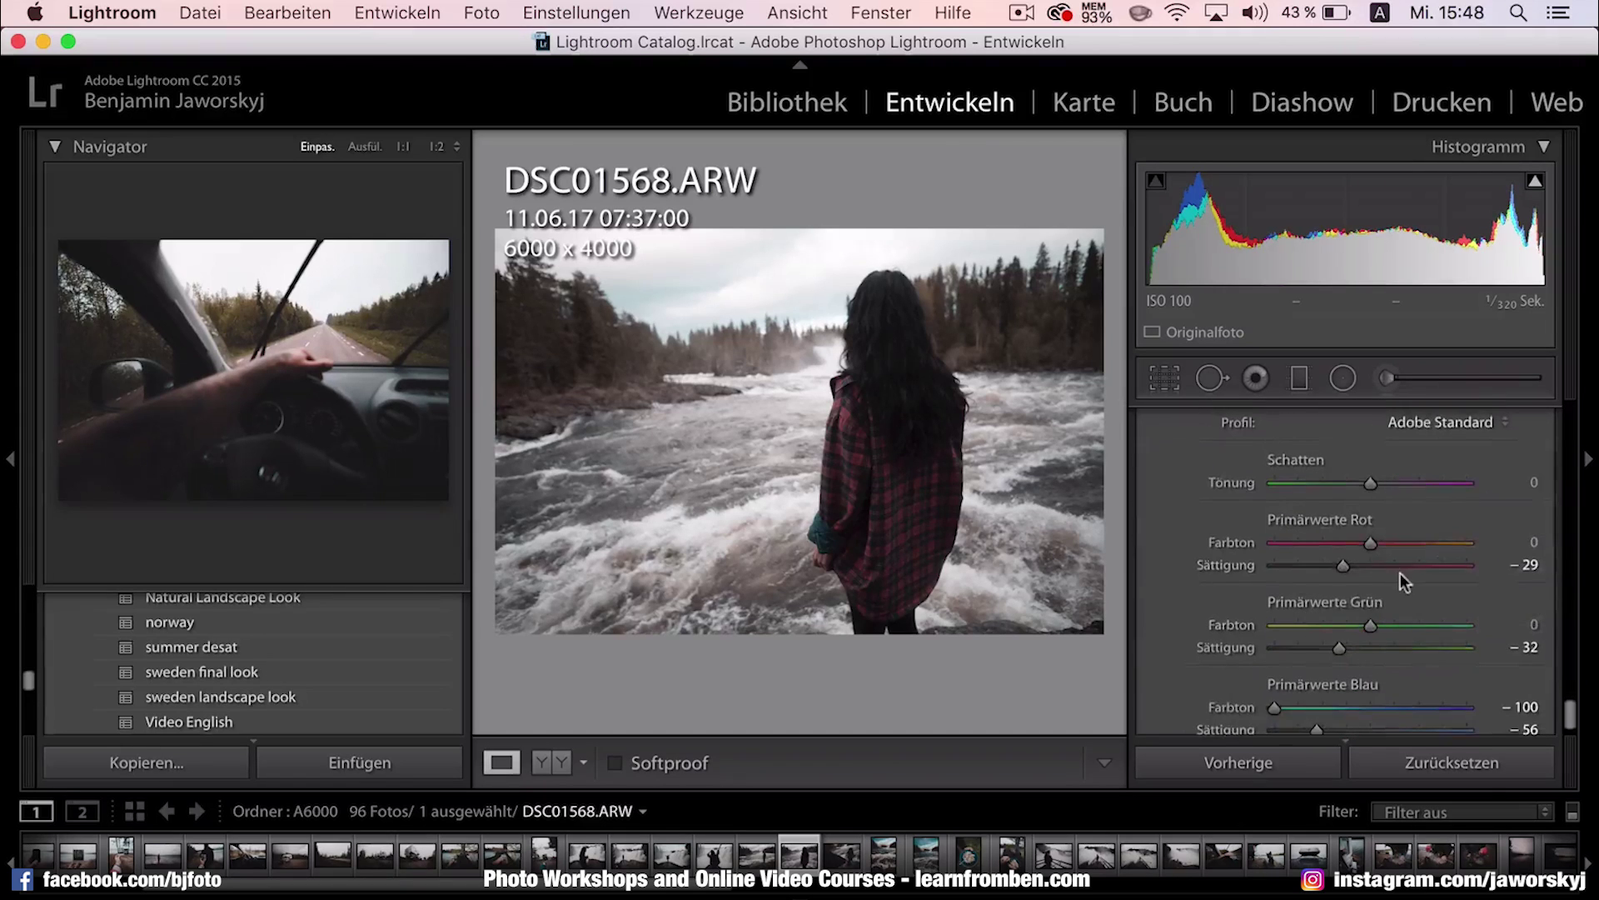
{"action": "mouse_move", "coordinate": [1398, 567]}
{"action": "left_mouse_down"}
{"action": "mouse_move", "coordinate": [1433, 563]}
{"action": "mouse_move", "coordinate": [1352, 578]}
{"action": "mouse_move", "coordinate": [1387, 572]}
{"action": "left_mouse_up"}
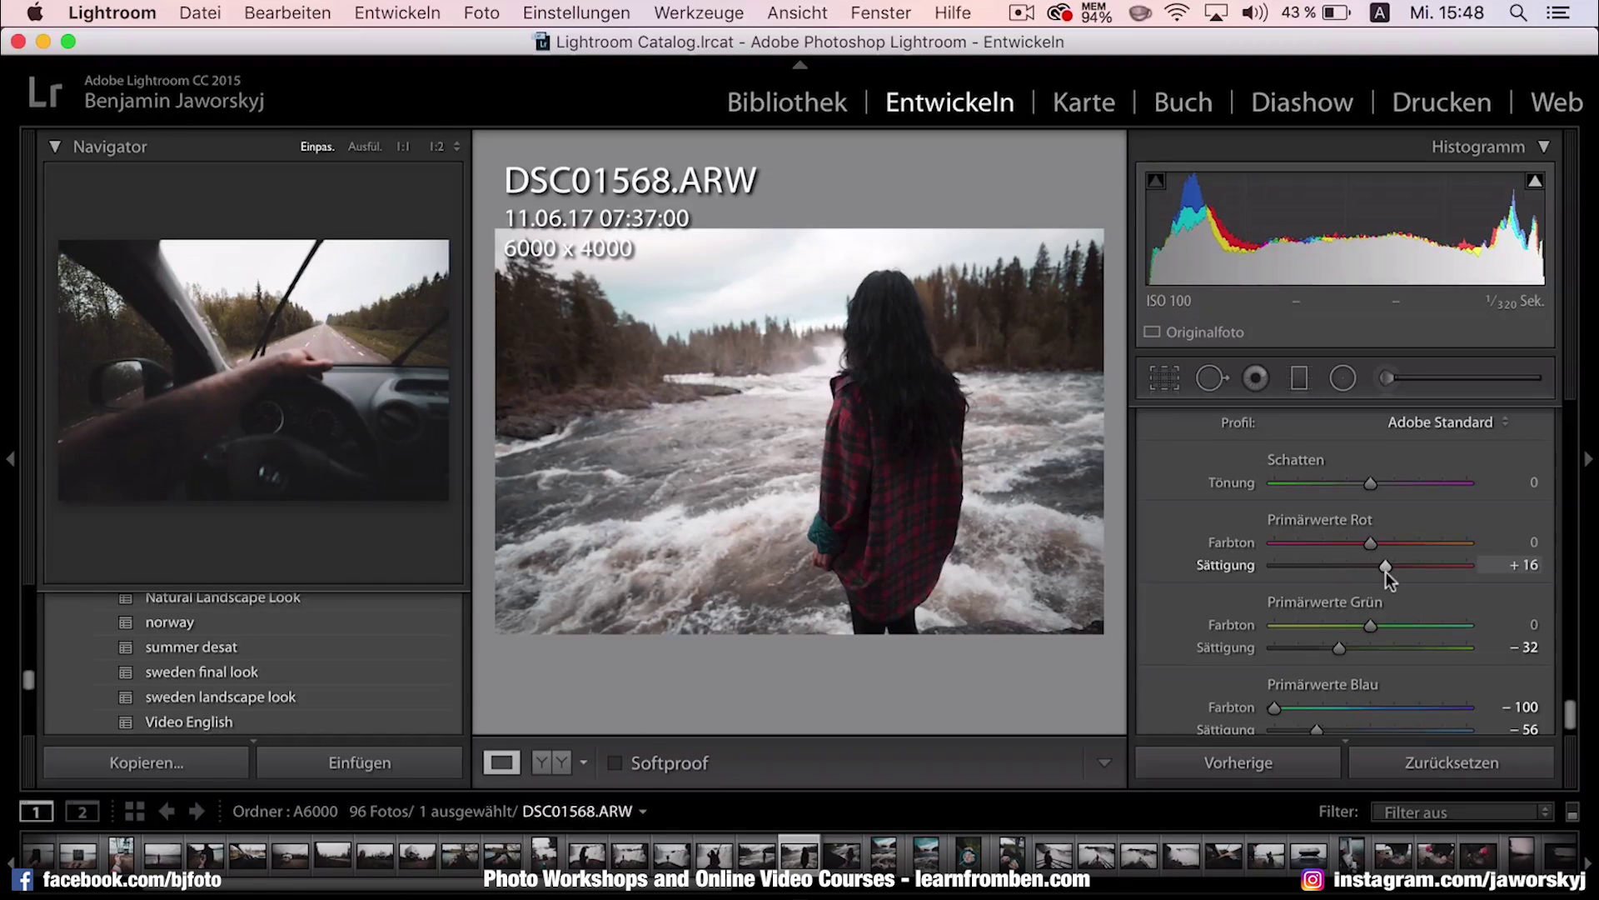
Set the HSL saturation to red −33, orange −65, yellow −36, green −35, aquamarine −38, blue −20, purple −18 and magenta −21
{"action": "scroll", "coordinate": [1386, 572], "scroll_direction": "up", "scroll_amount": 5}
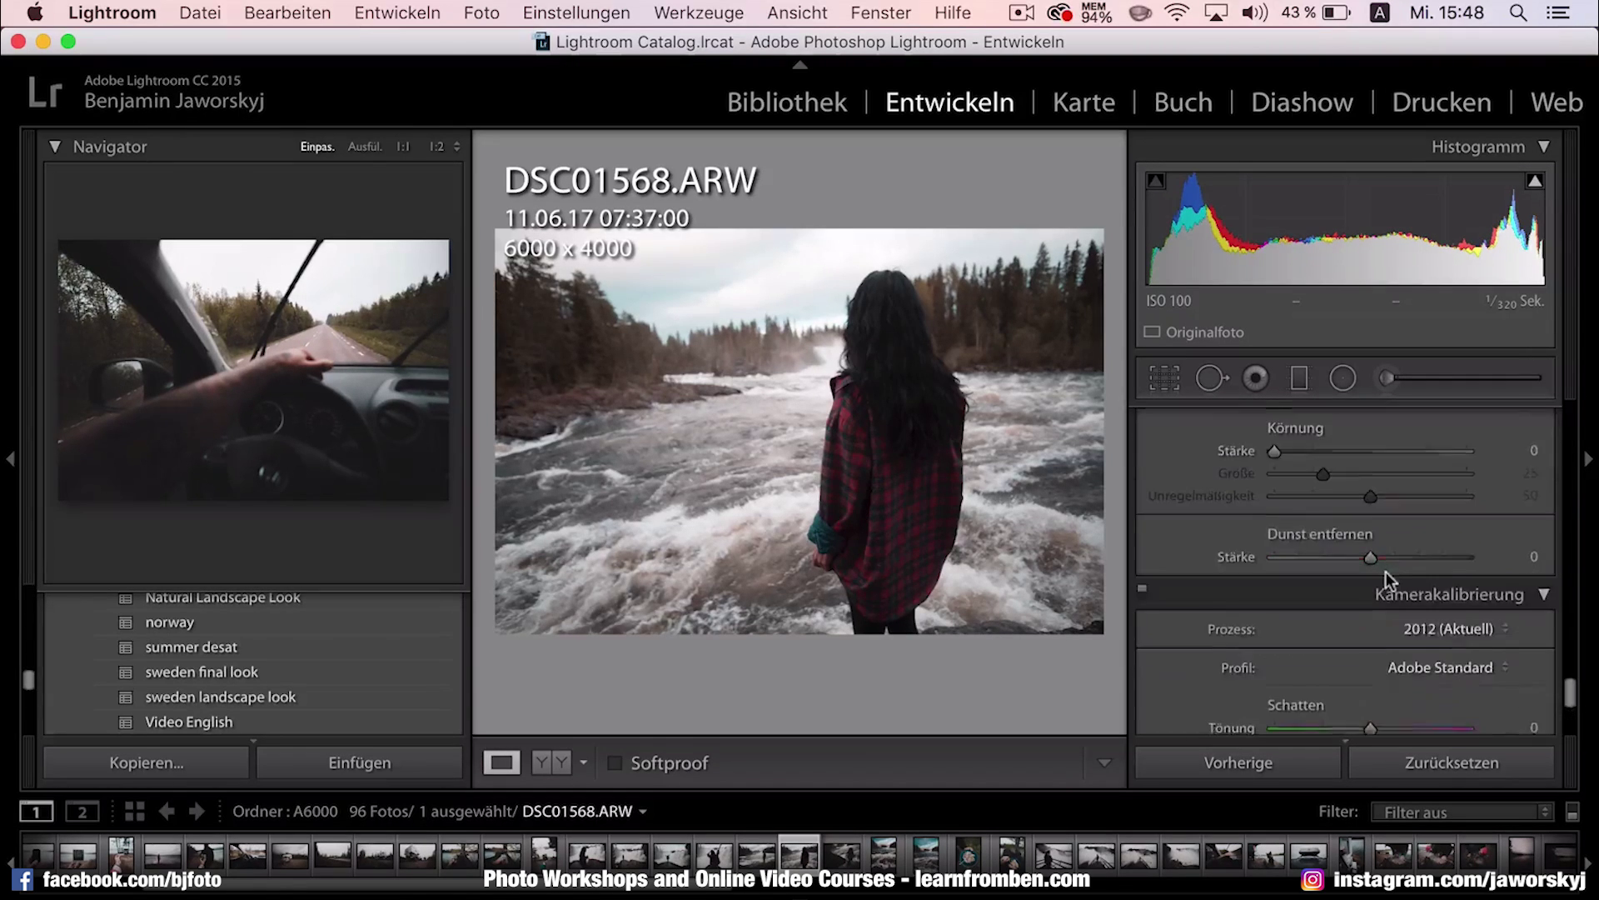
{"action": "scroll", "coordinate": [1386, 571], "scroll_direction": "up", "scroll_amount": 10}
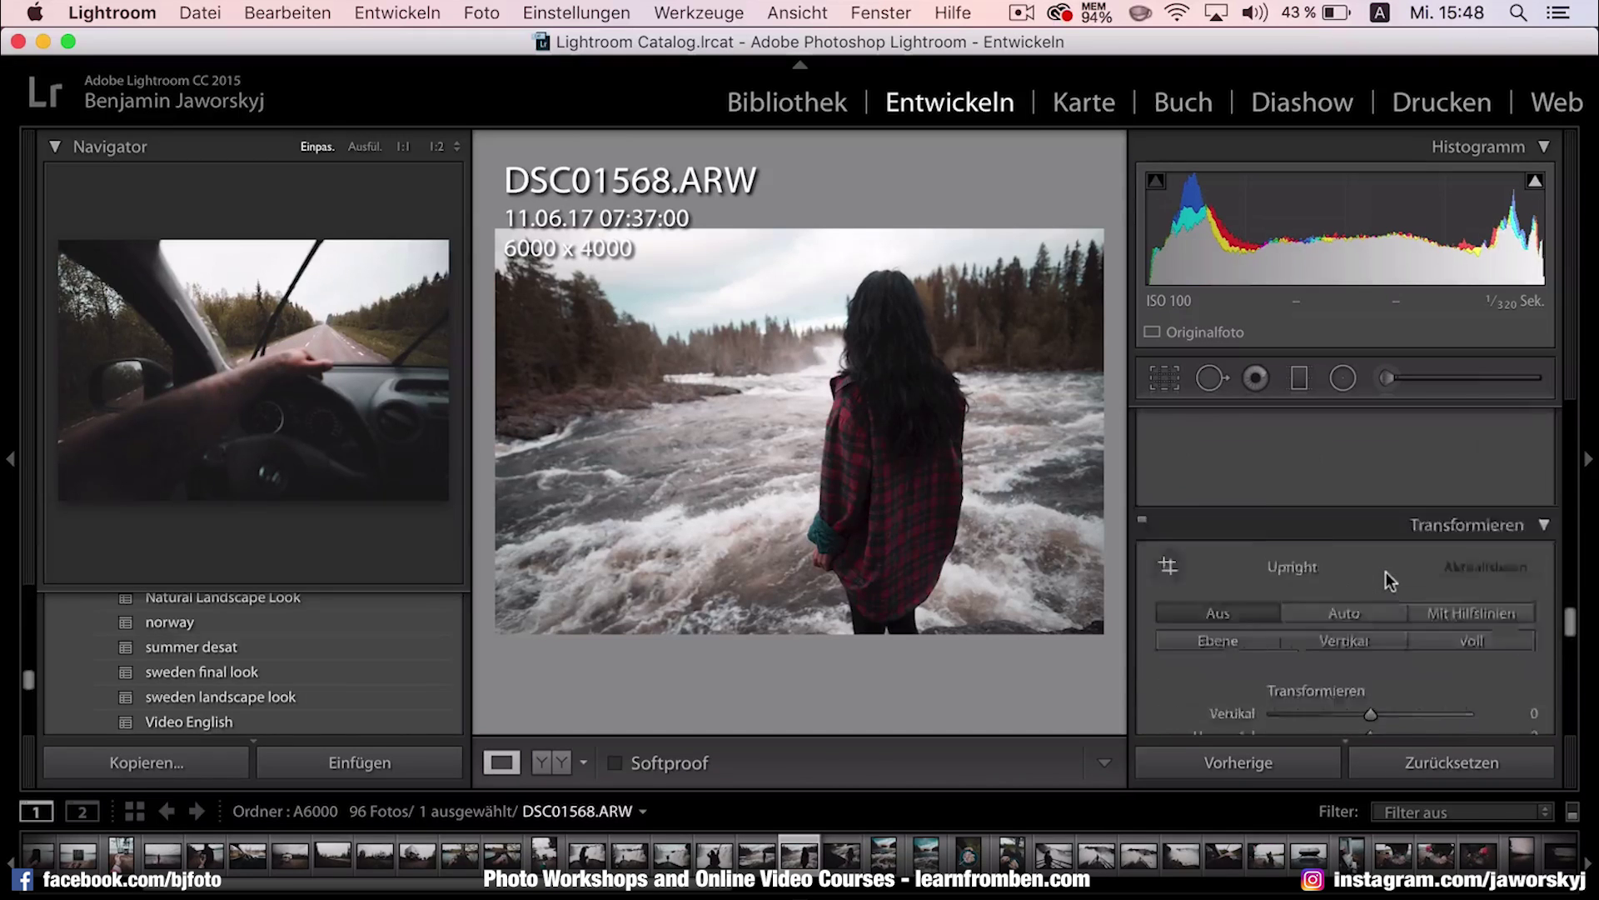
{"action": "scroll", "coordinate": [1386, 571], "scroll_direction": "up", "scroll_amount": 8}
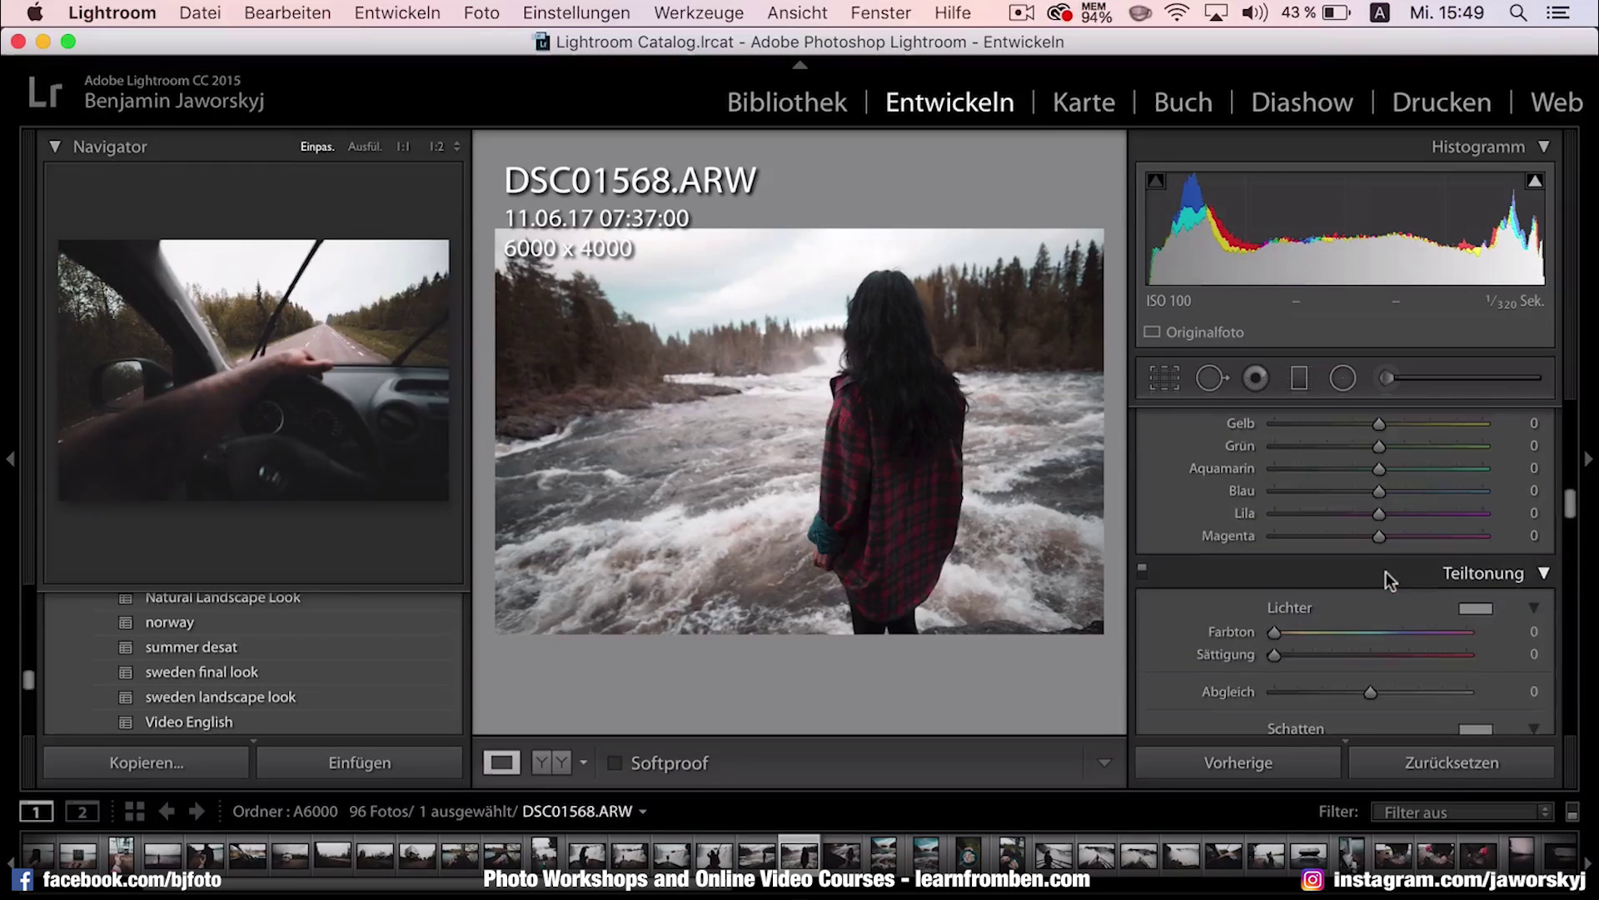
{"action": "left_click_drag", "start_coordinate": [1323, 543], "coordinate": [1344, 534]}
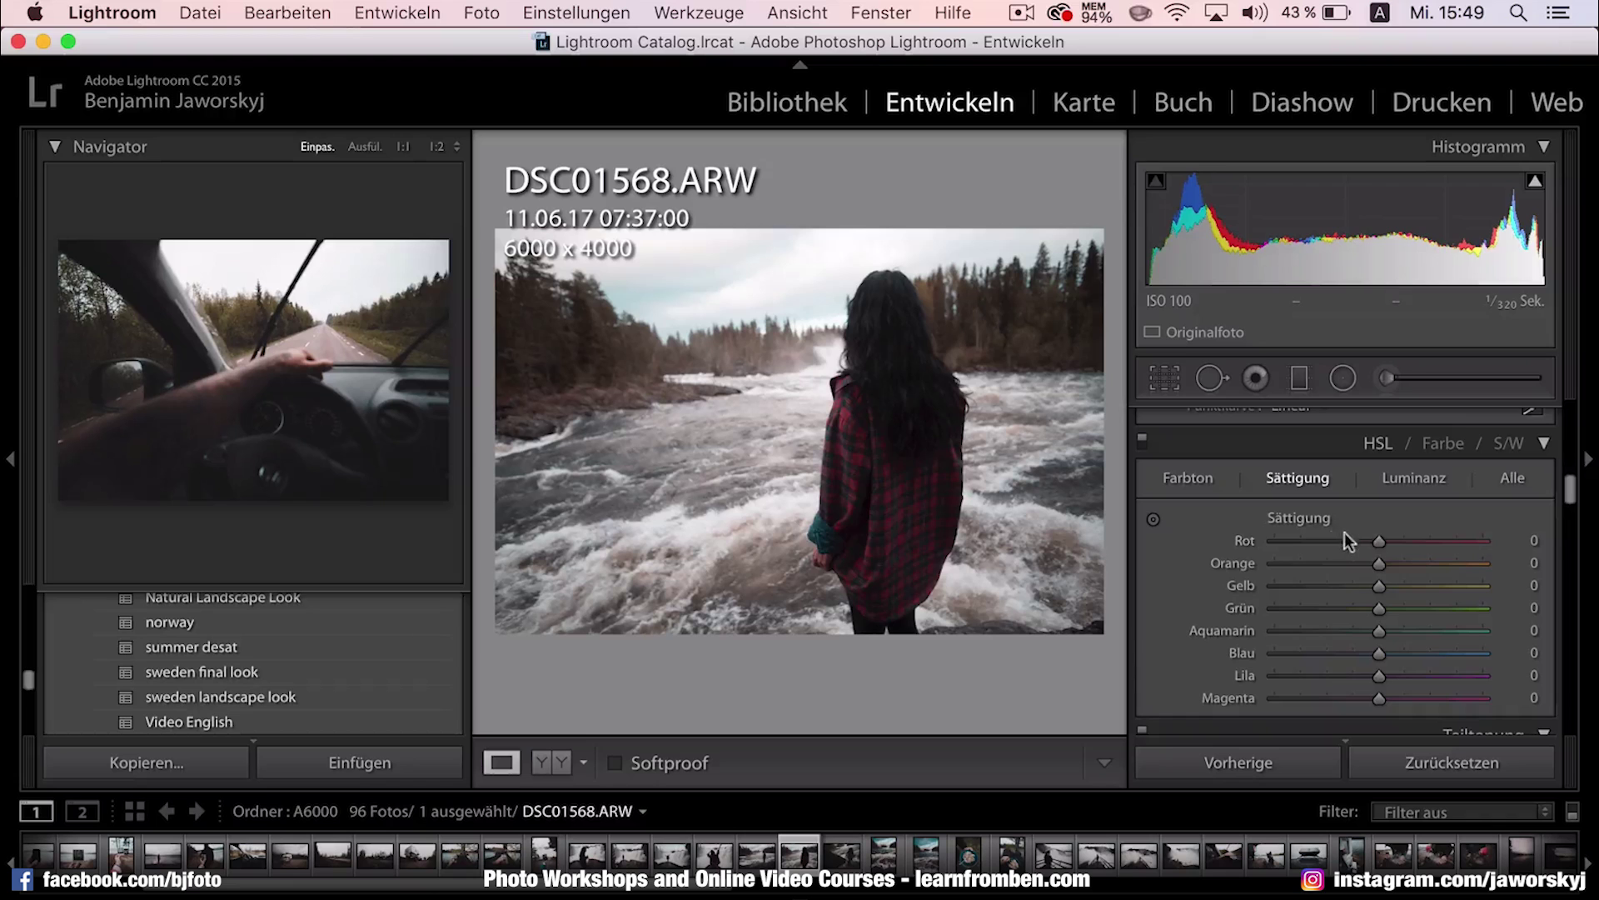
{"action": "left_click", "coordinate": [1310, 567]}
{"action": "left_click", "coordinate": [1340, 585]}
{"action": "left_click", "coordinate": [1342, 608]}
{"action": "left_click", "coordinate": [1338, 631]}
{"action": "left_click_drag", "start_coordinate": [1338, 655], "coordinate": [1357, 653]}
{"action": "left_click", "coordinate": [1359, 675]}
{"action": "left_click", "coordinate": [1357, 698]}
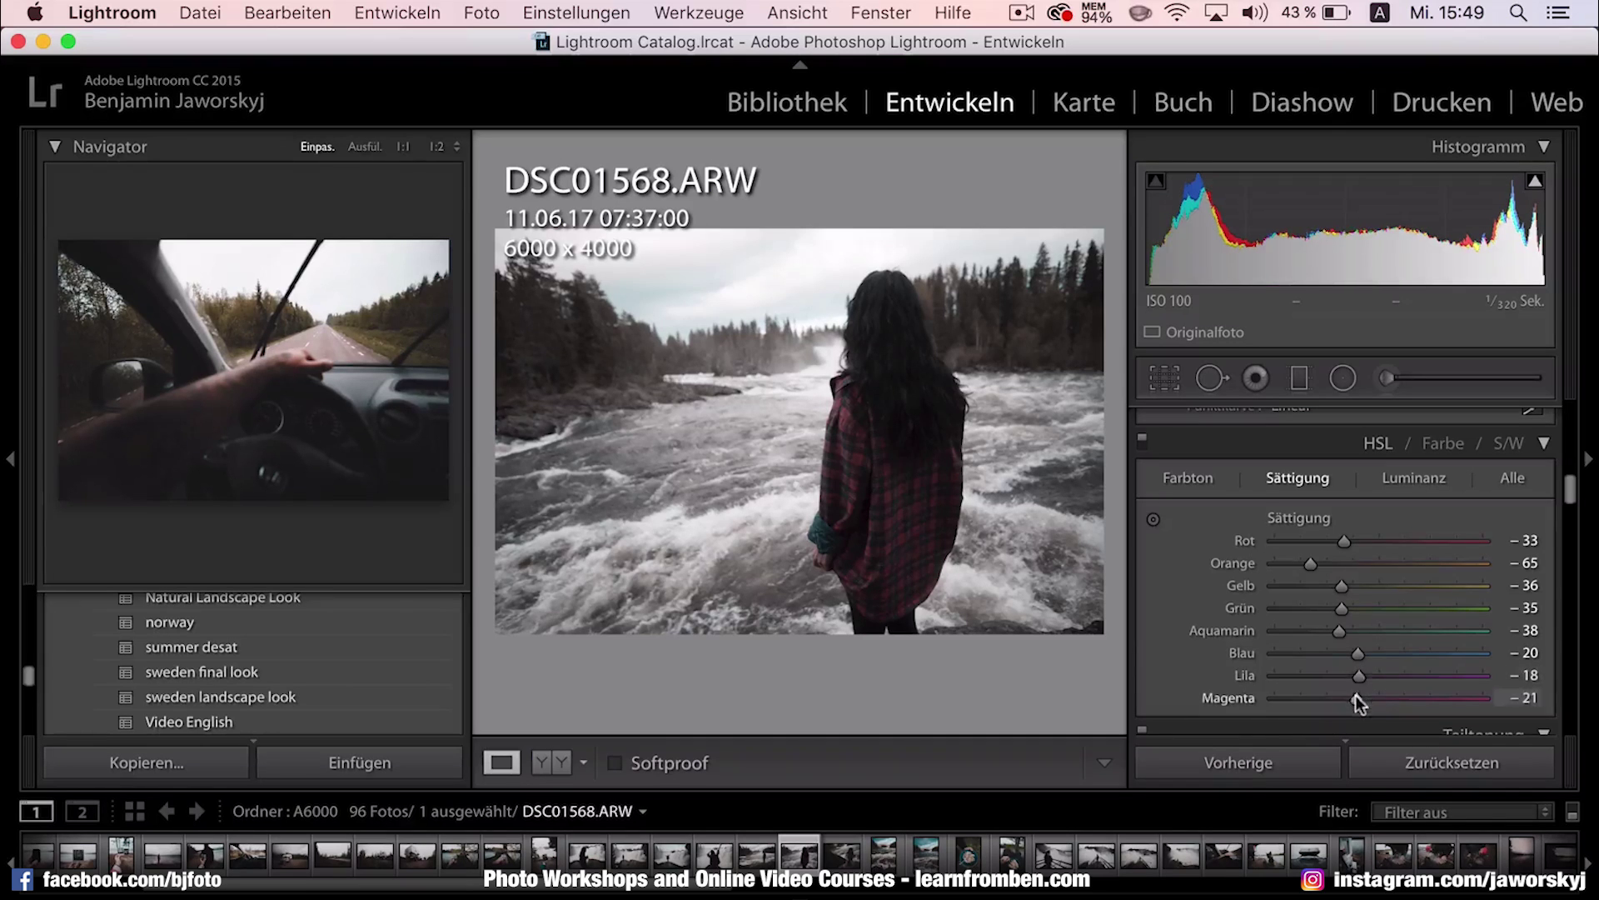
Ease the HSL desaturation by setting orange to −30, yellow to −21, green to −17 and aquamarine to −7
{"action": "left_click", "coordinate": [1371, 631]}
{"action": "left_click", "coordinate": [1357, 586]}
{"action": "left_click", "coordinate": [1353, 564]}
{"action": "mouse_move", "coordinate": [1351, 562]}
{"action": "left_mouse_down"}
{"action": "mouse_move", "coordinate": [1411, 555]}
{"action": "mouse_move", "coordinate": [1347, 563]}
{"action": "left_mouse_up"}
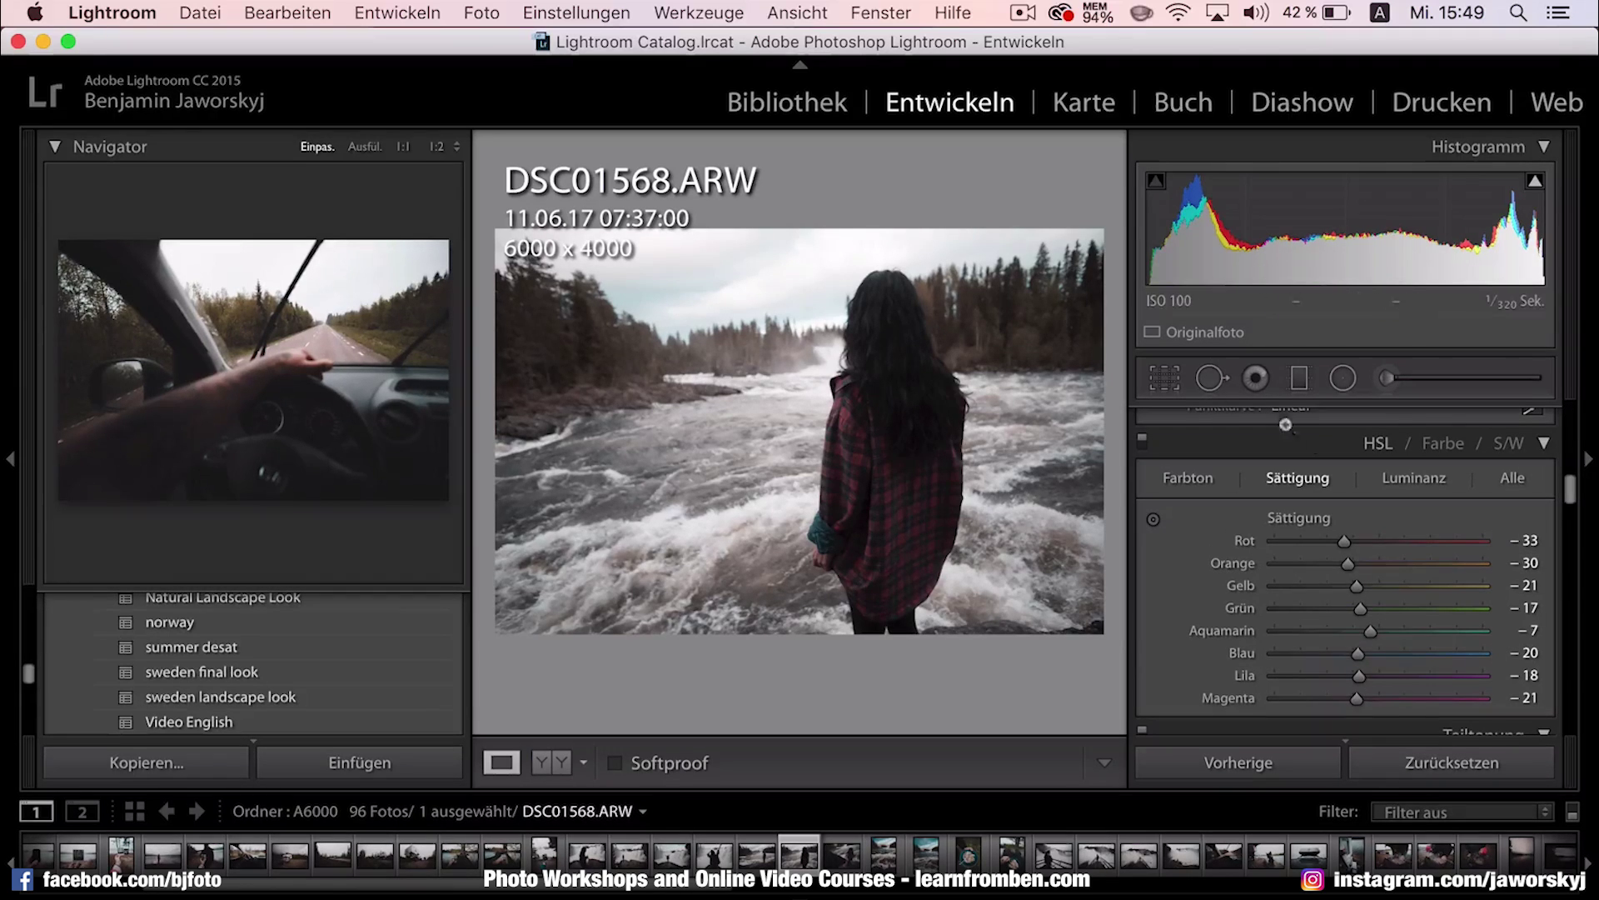
Shape the RGB point curve with a raised point in the lights and a second point pulled down in the shadows
{"action": "scroll", "coordinate": [1390, 583], "scroll_direction": "up", "scroll_amount": 5}
{"action": "scroll", "coordinate": [1389, 583], "scroll_direction": "up", "scroll_amount": 5}
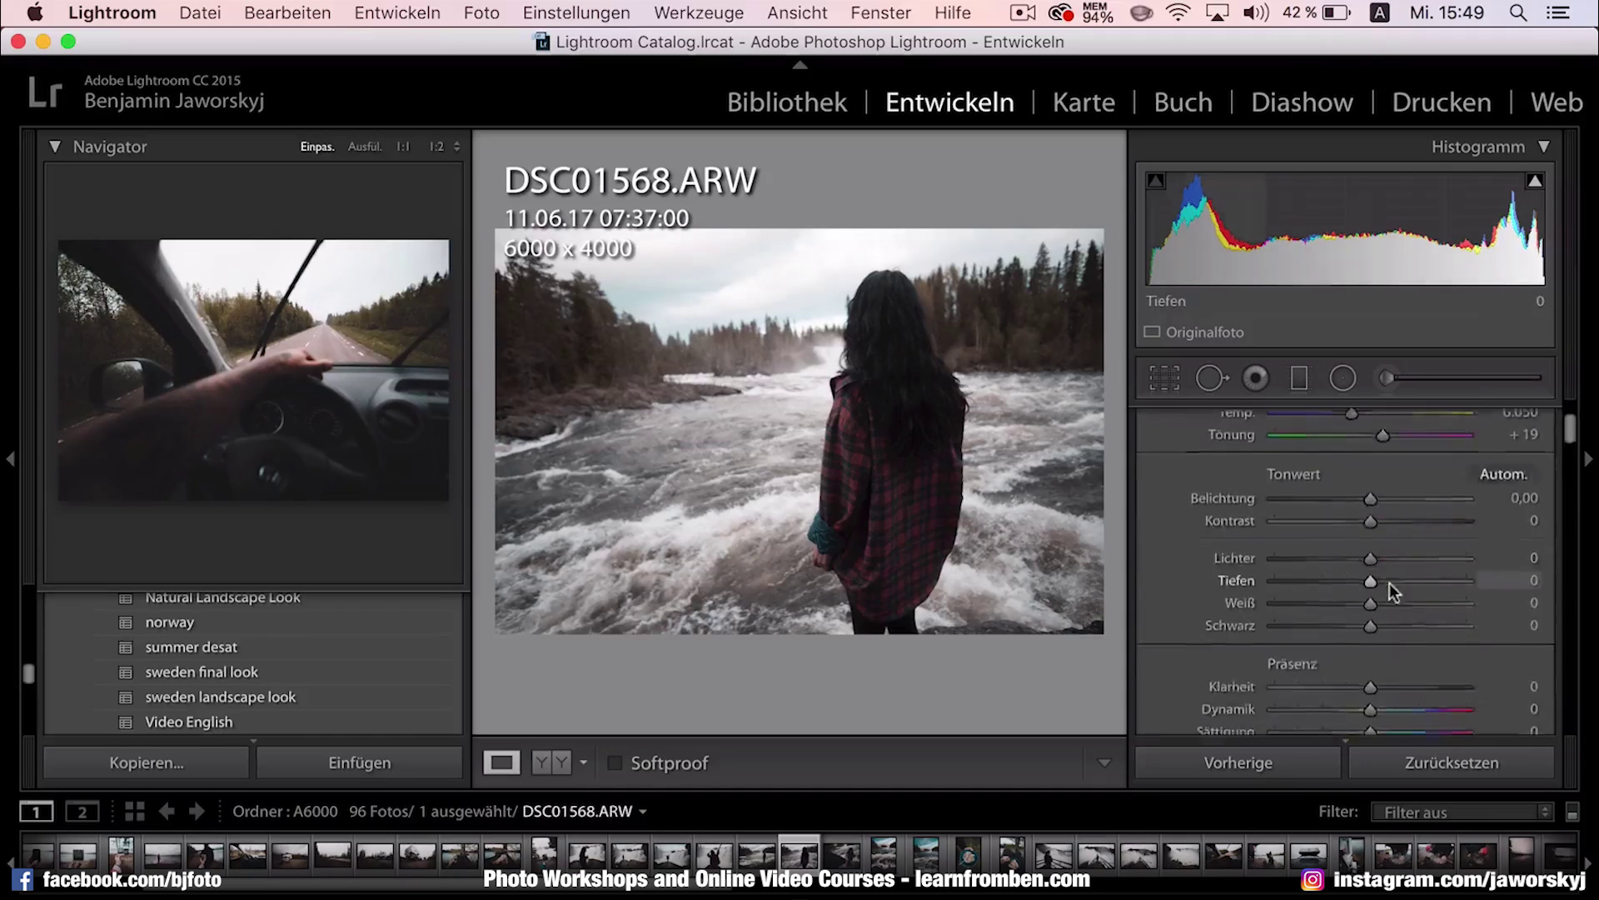
{"action": "scroll", "coordinate": [1276, 627], "scroll_direction": "down", "scroll_amount": 5}
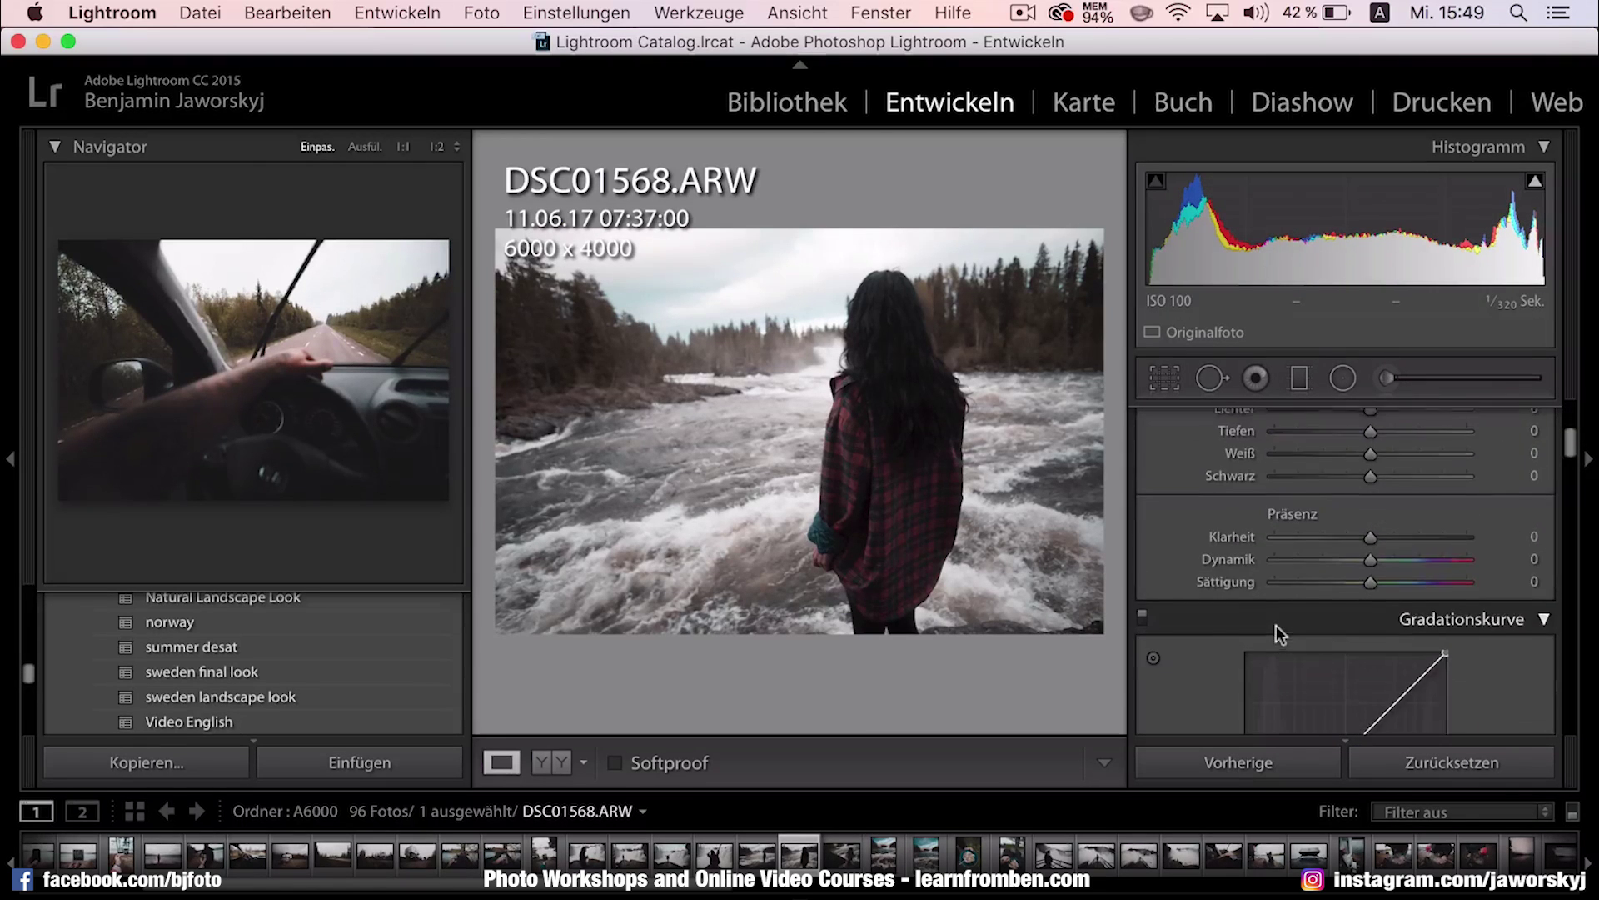
{"action": "scroll", "coordinate": [1276, 626], "scroll_direction": "up", "scroll_amount": 3}
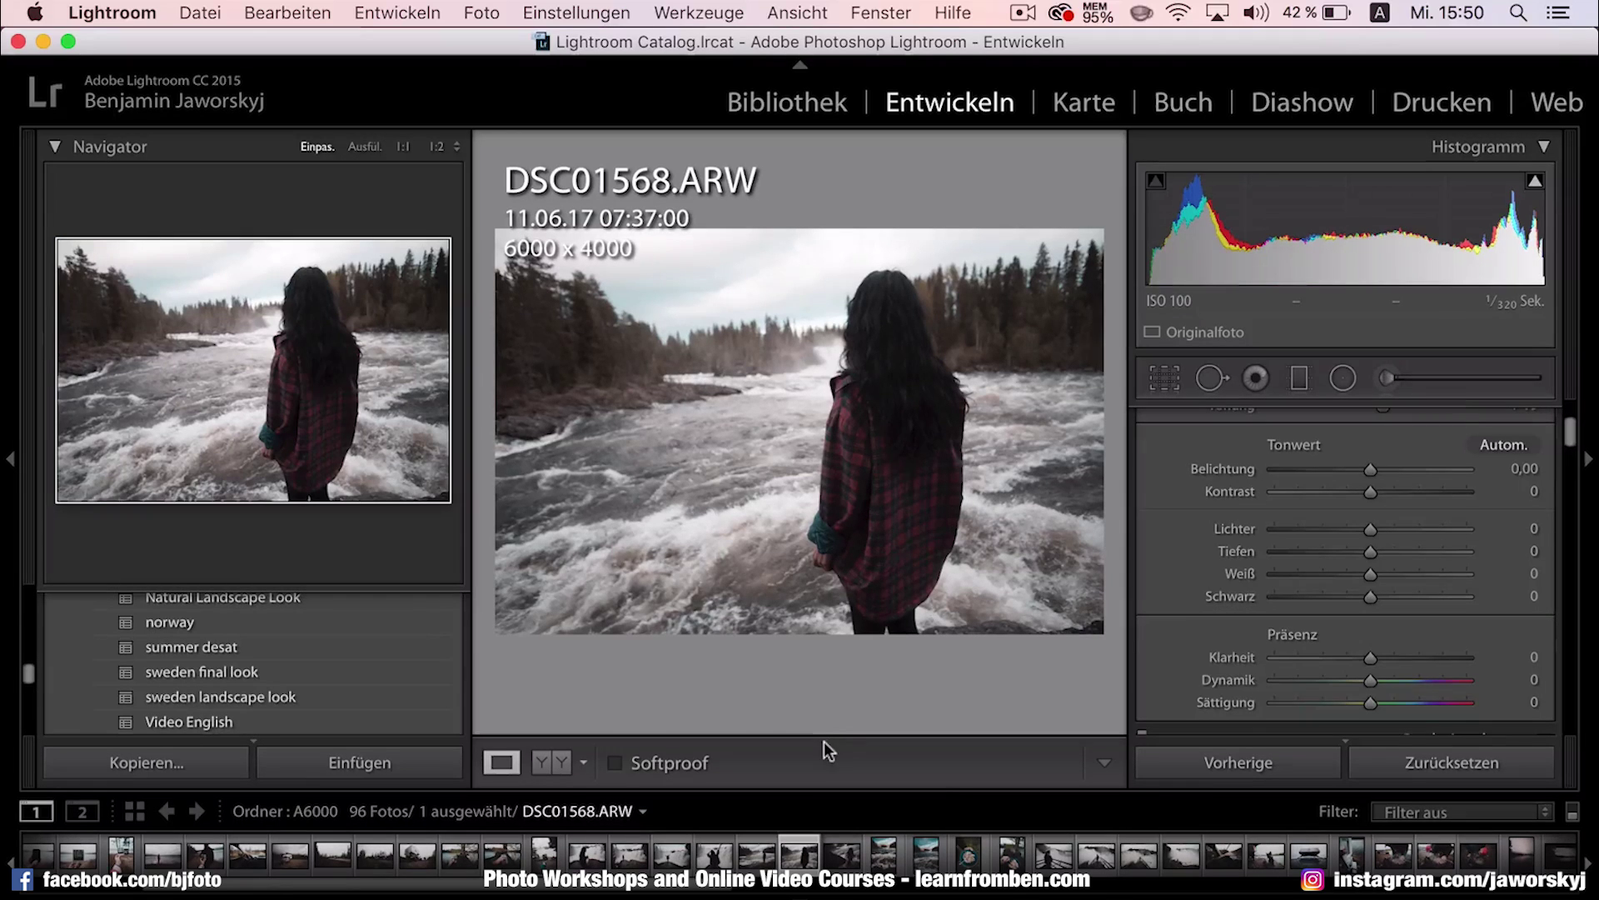
{"action": "scroll", "coordinate": [1337, 571], "scroll_direction": "down", "scroll_amount": 5}
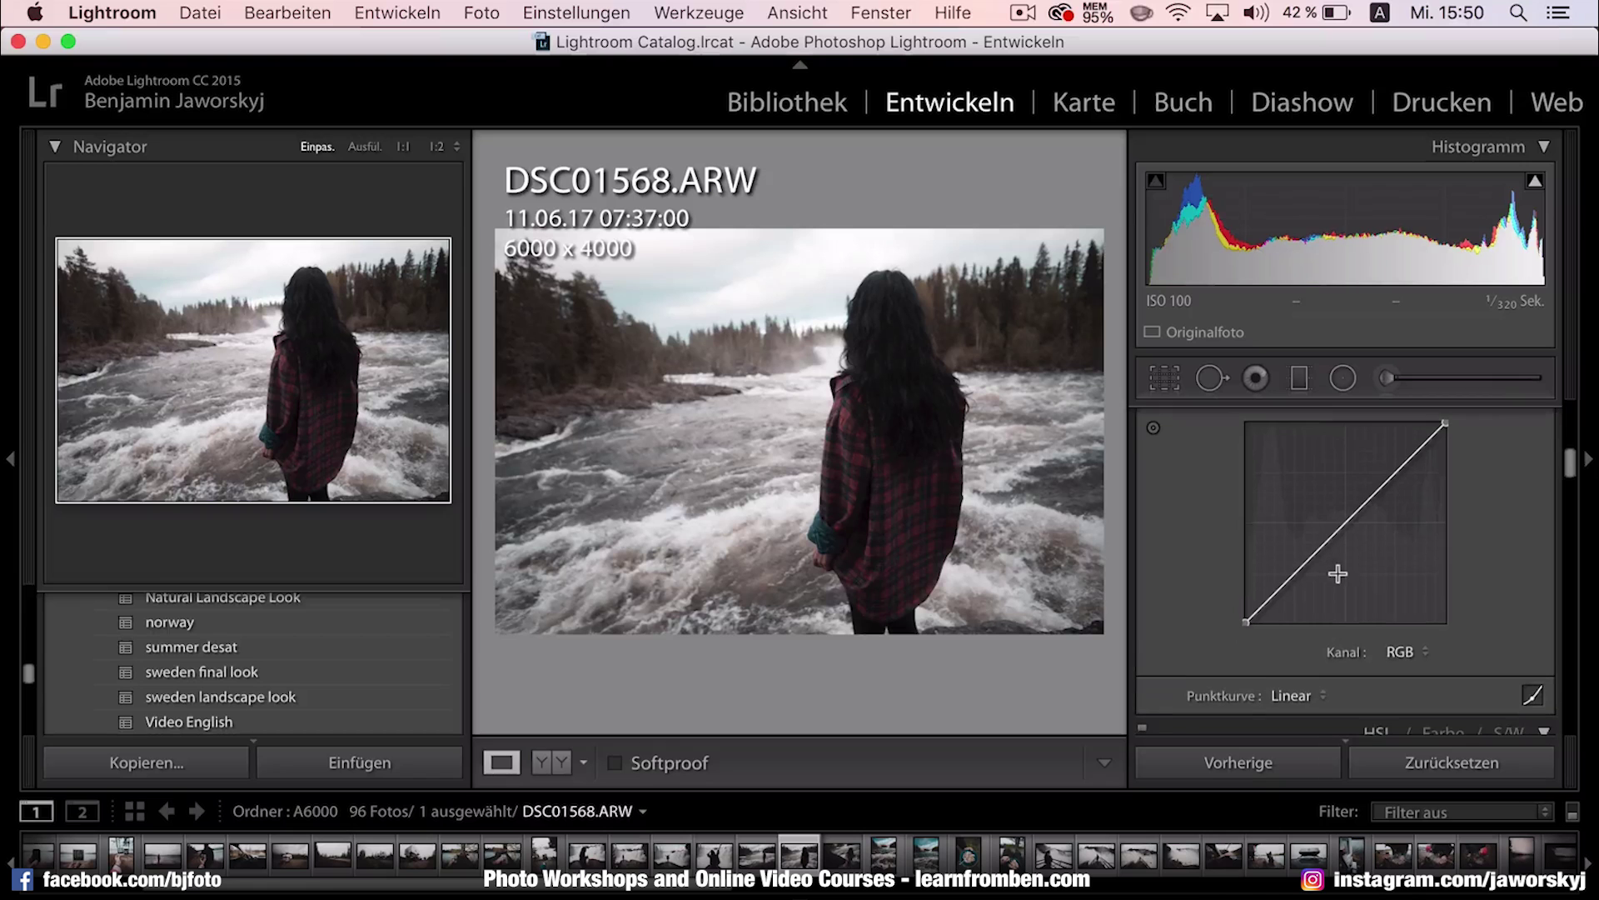
{"action": "left_click", "coordinate": [1381, 491]}
{"action": "left_click_drag", "start_coordinate": [1381, 486], "coordinate": [1367, 471]}
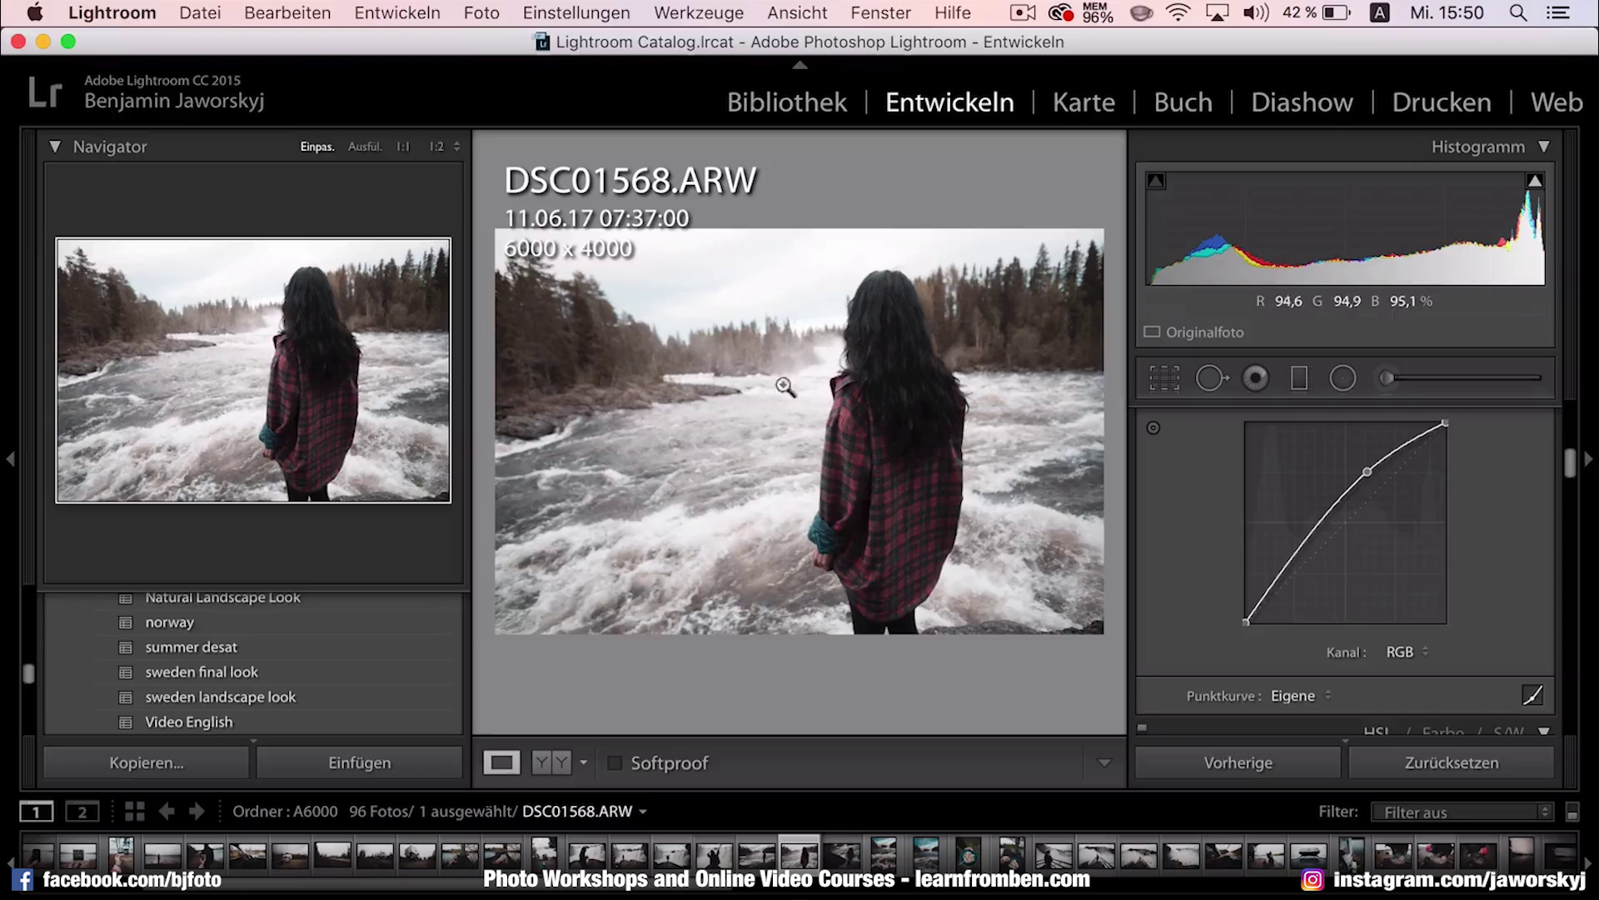
{"action": "left_click", "coordinate": [1293, 567]}
{"action": "mouse_move", "coordinate": [1294, 567]}
{"action": "left_mouse_down"}
{"action": "mouse_move", "coordinate": [1299, 602]}
{"action": "mouse_move", "coordinate": [1275, 593]}
{"action": "left_mouse_up"}
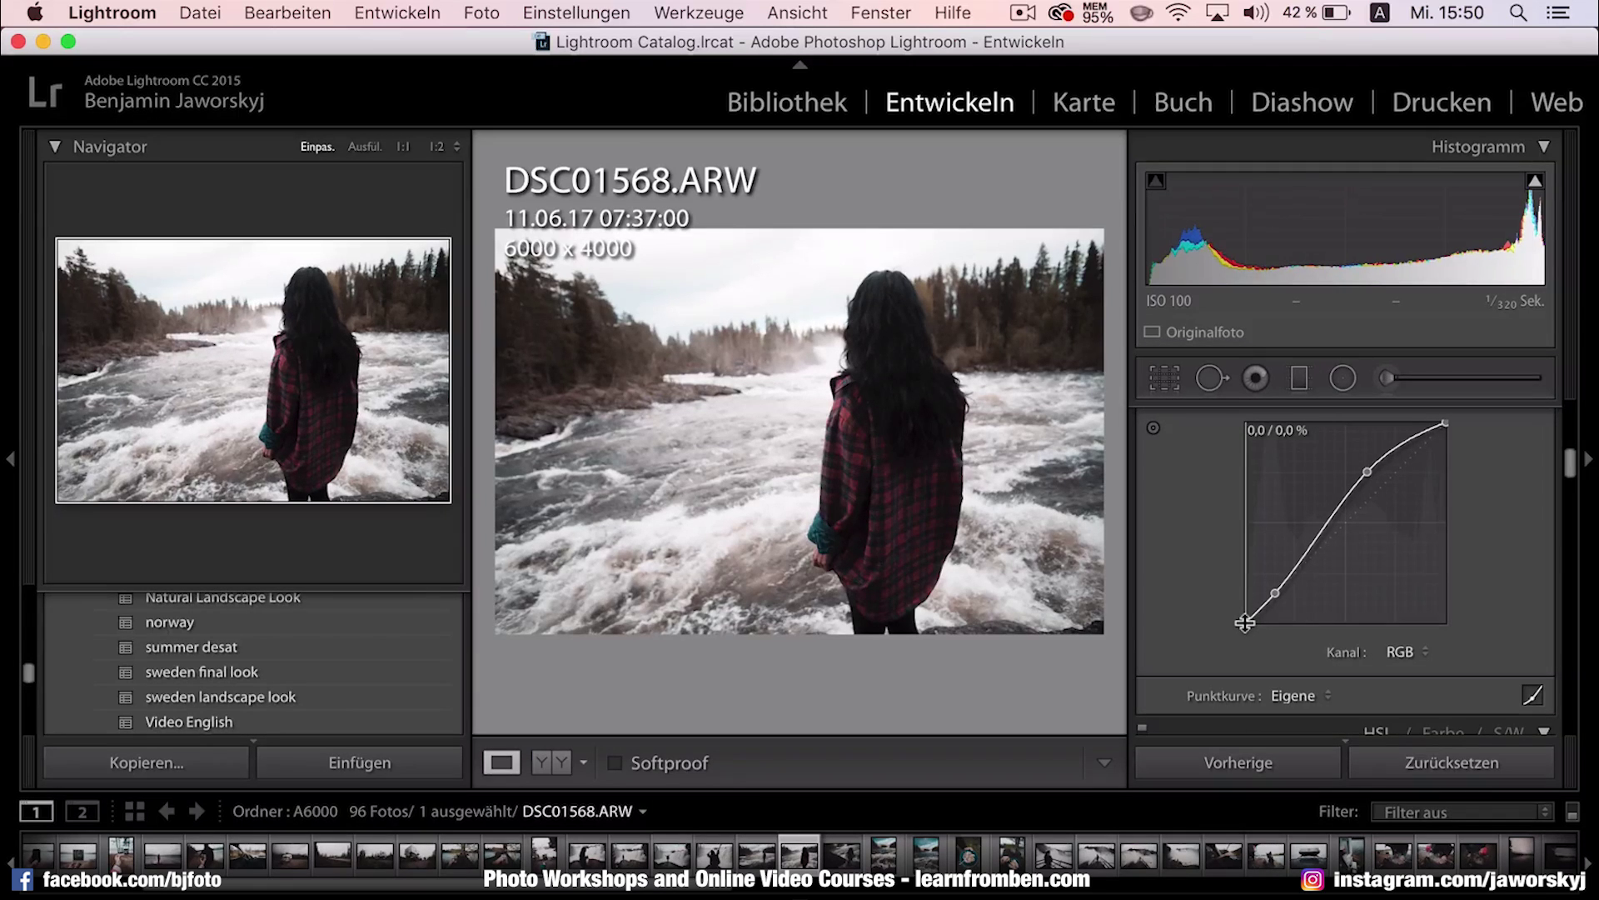
Lift the black end point of the RGB curve slightly for a subtle matte fade in the darkest tones
{"action": "left_click_drag", "start_coordinate": [1244, 623], "coordinate": [1246, 593]}
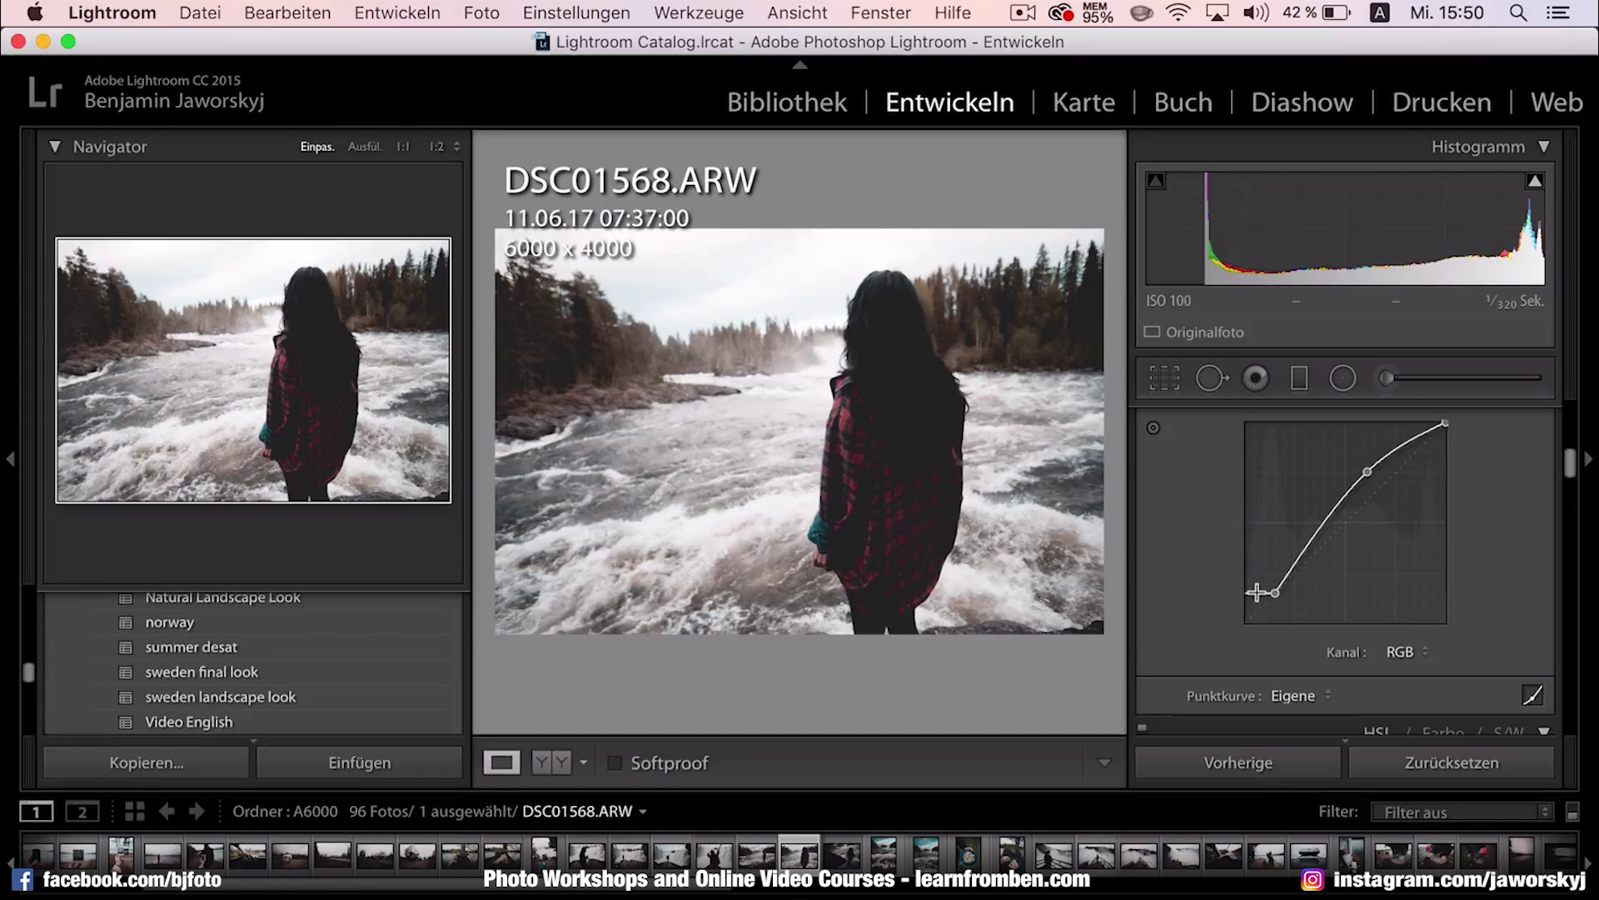
{"action": "left_click_drag", "start_coordinate": [1255, 593], "coordinate": [1247, 611]}
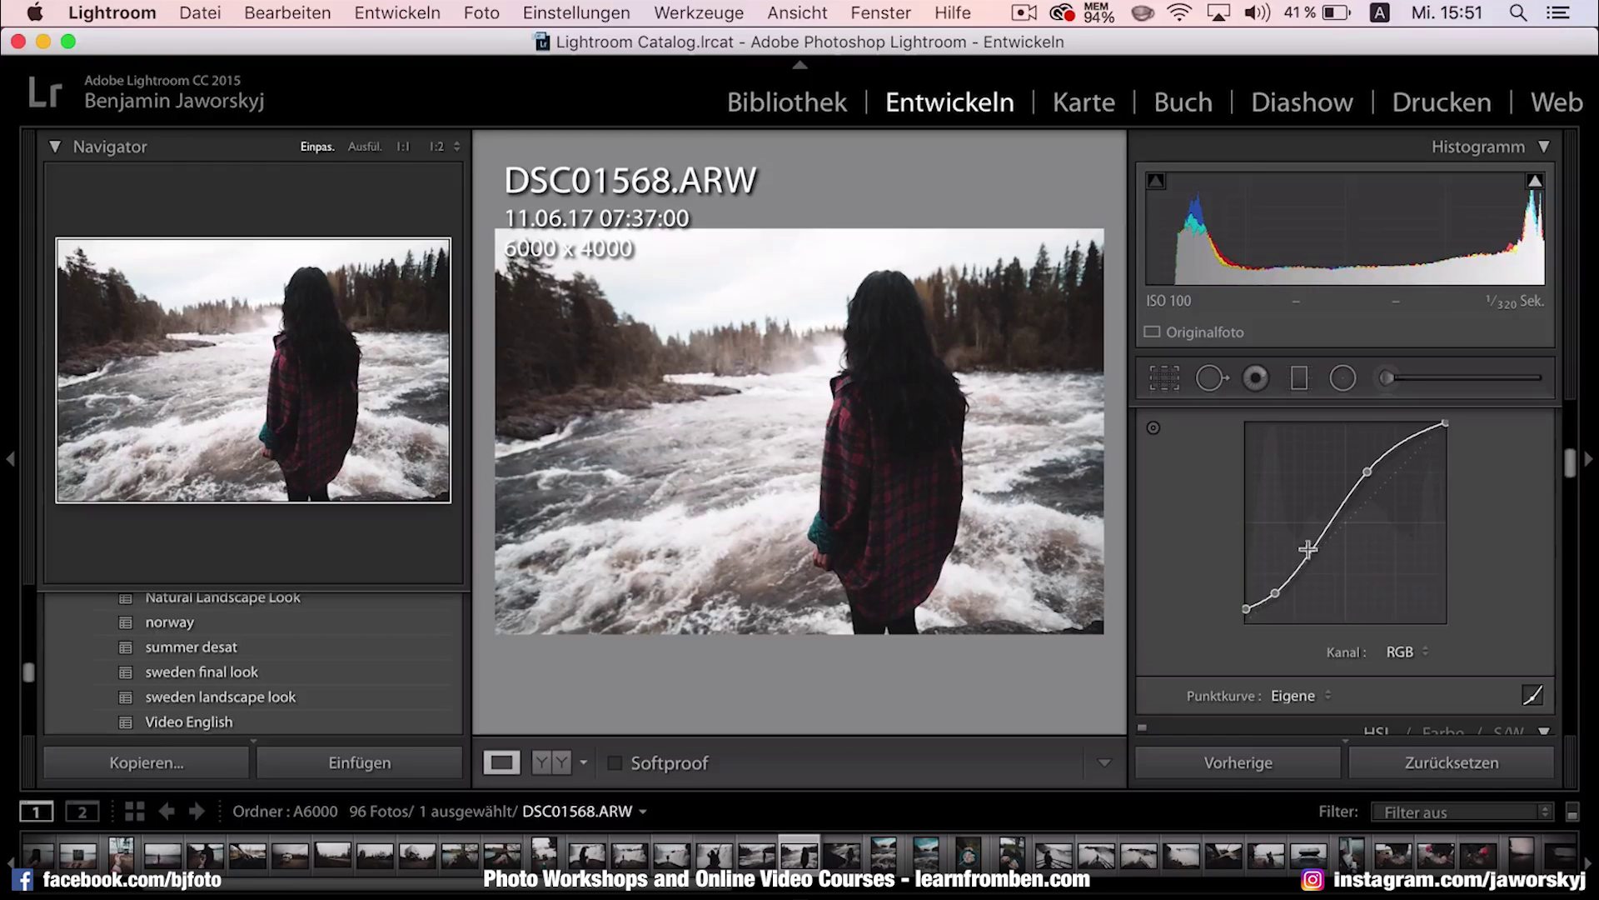
{"action": "scroll", "coordinate": [1226, 679], "scroll_direction": "up", "scroll_amount": 10}
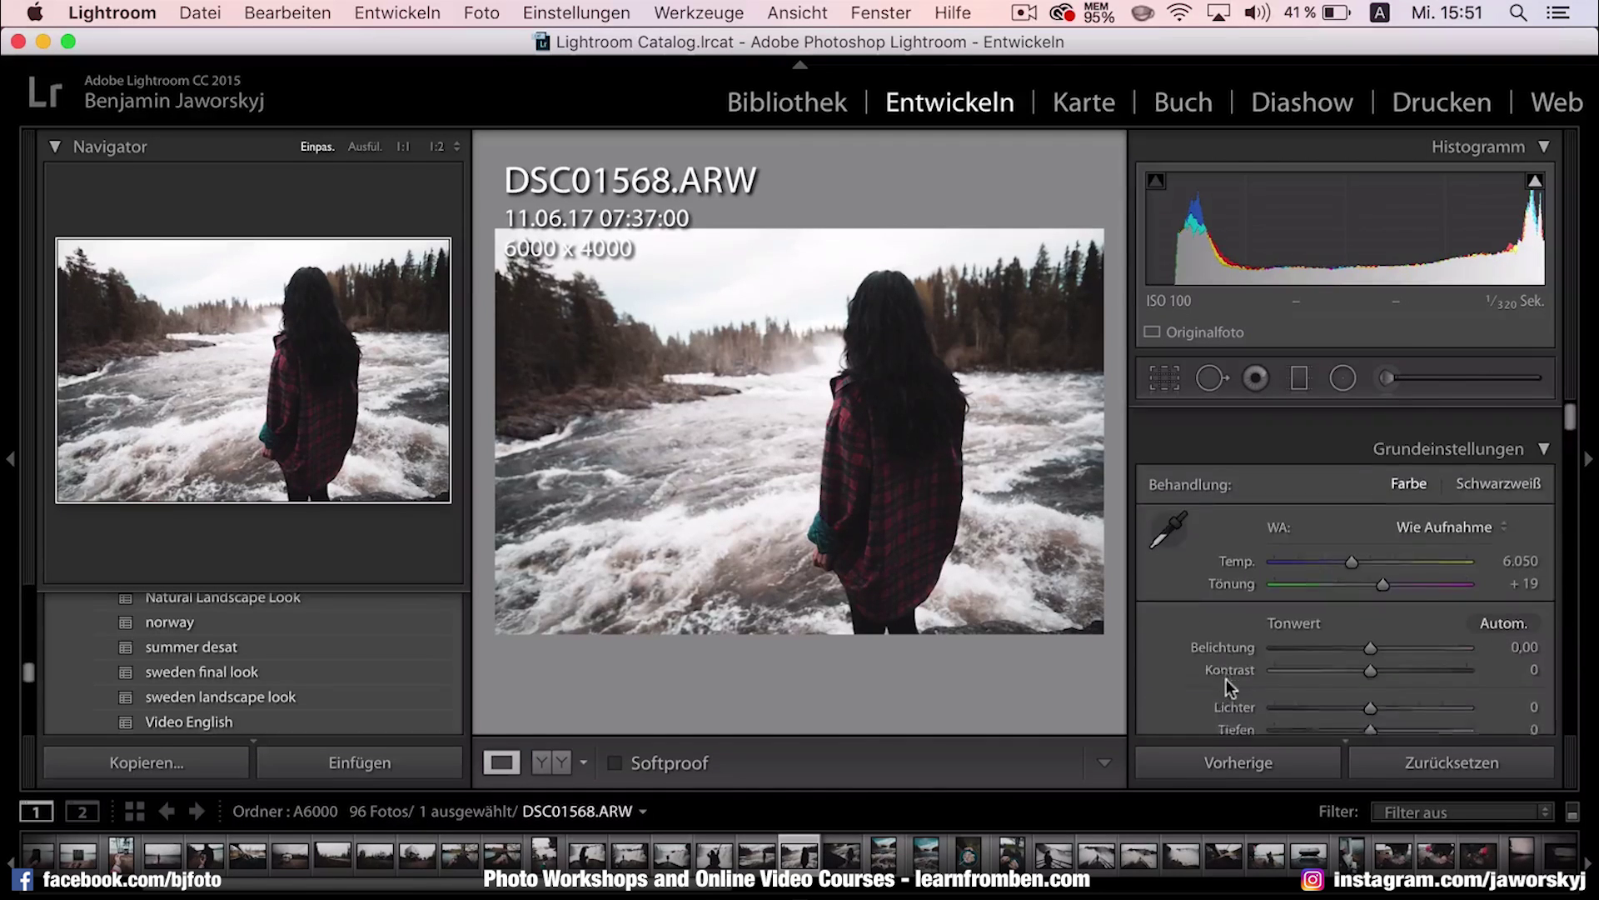
Set the vibrance (Dynamik) of DSC01568.ARW to −2
{"action": "scroll", "coordinate": [1226, 678], "scroll_direction": "down", "scroll_amount": 5}
{"action": "left_click_drag", "start_coordinate": [1400, 630], "coordinate": [1367, 639]}
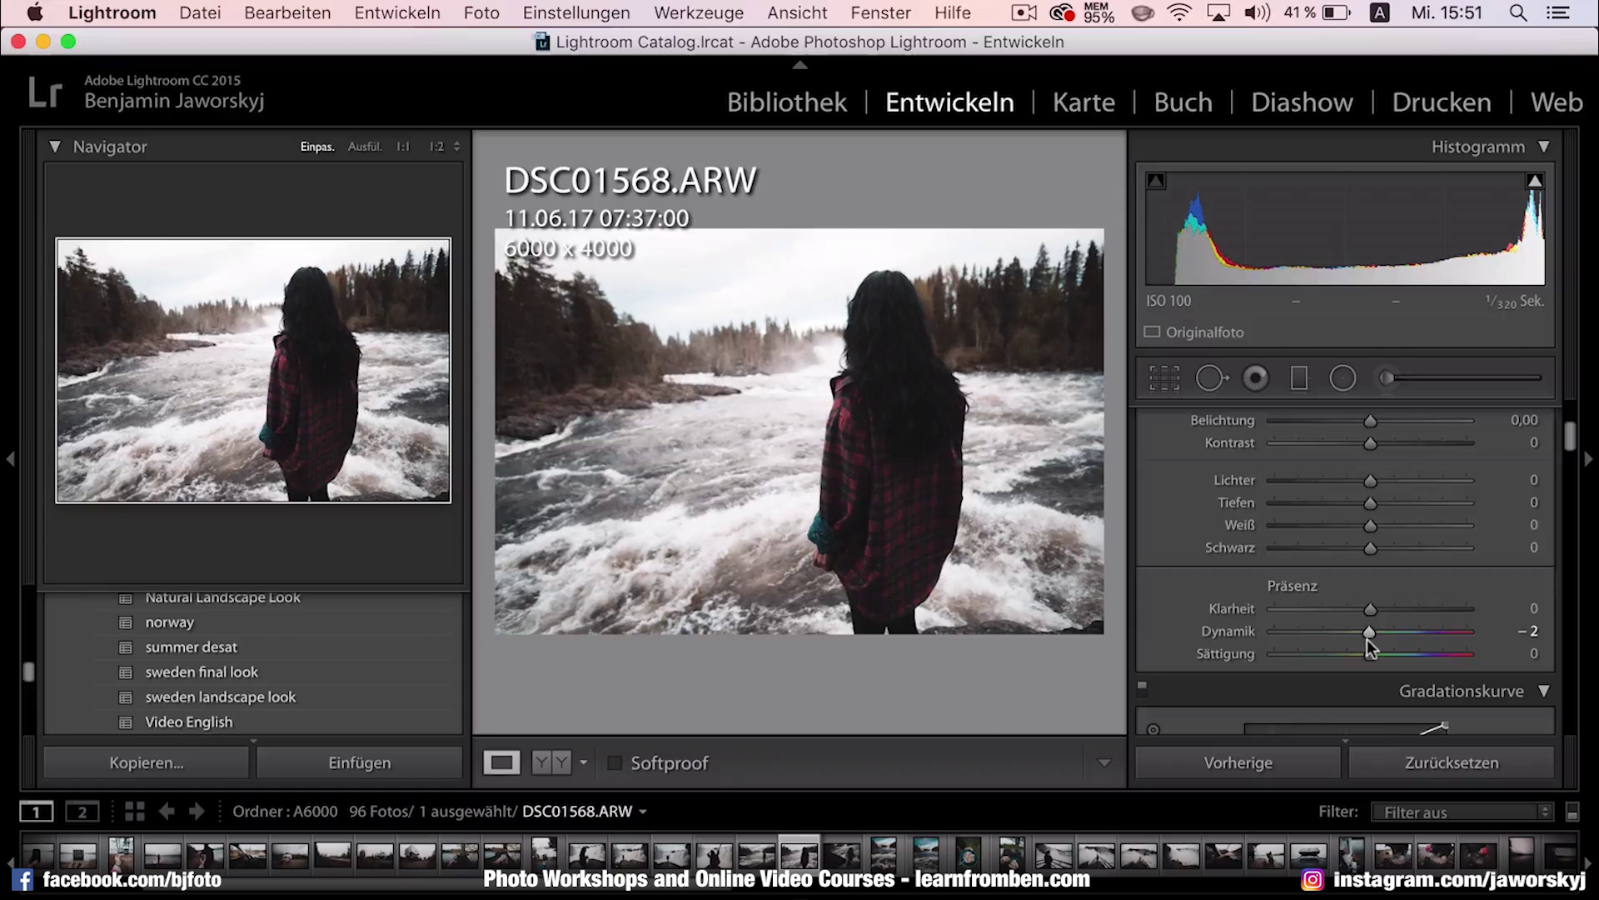
Look through the neighbouring river photos and reset all develop settings of DSC01562.ARW
{"action": "left_click", "coordinate": [842, 858]}
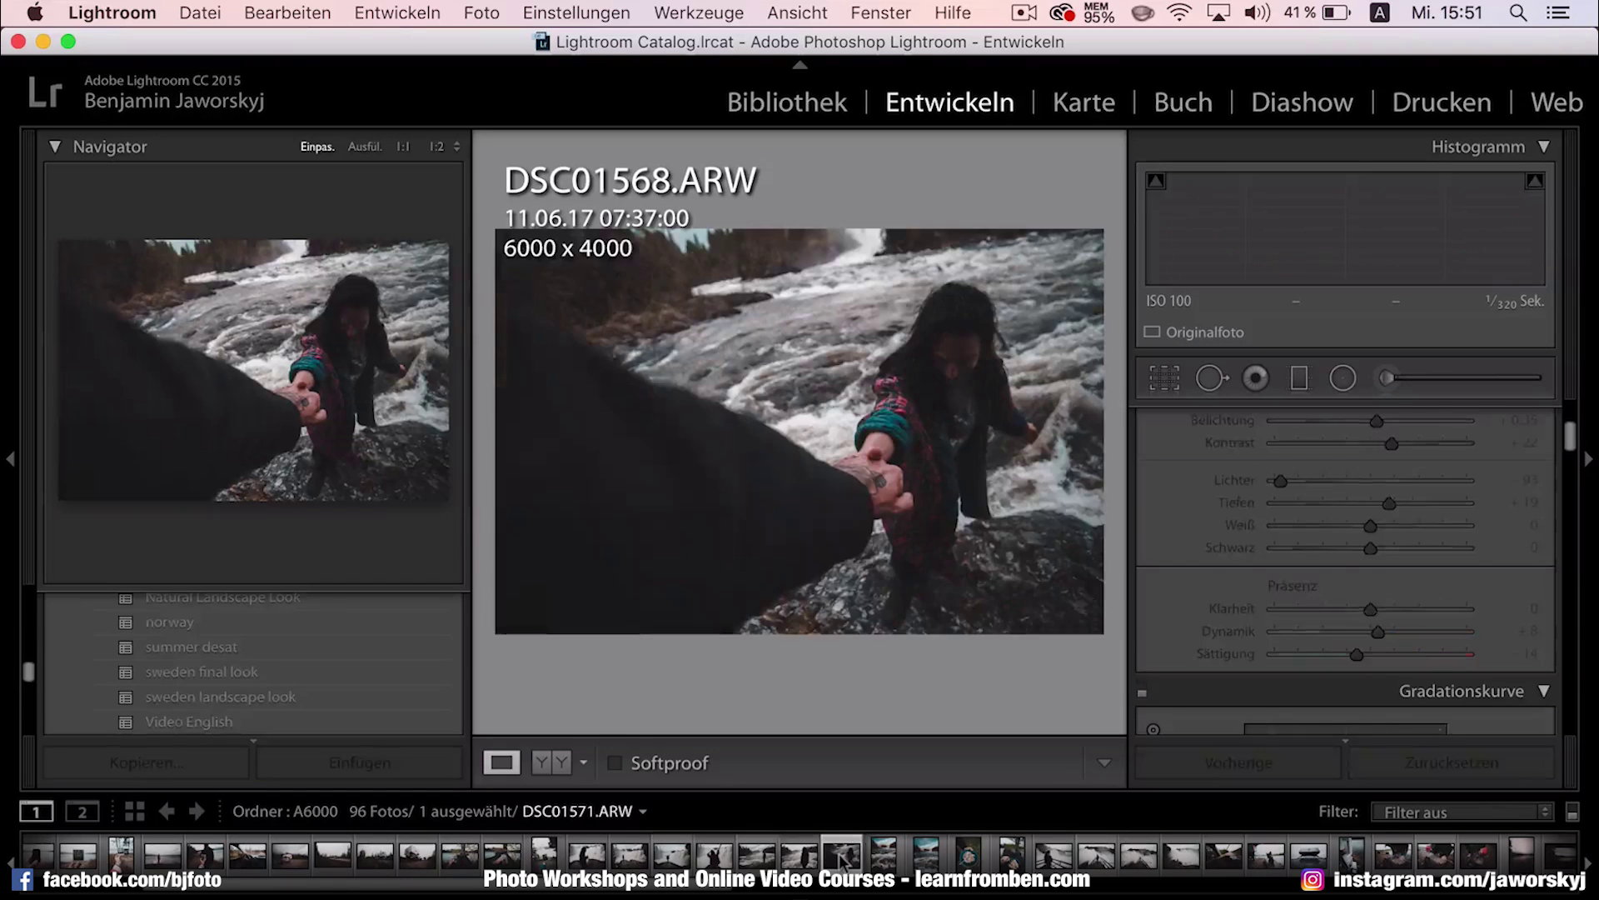
{"action": "left_click", "coordinate": [775, 858]}
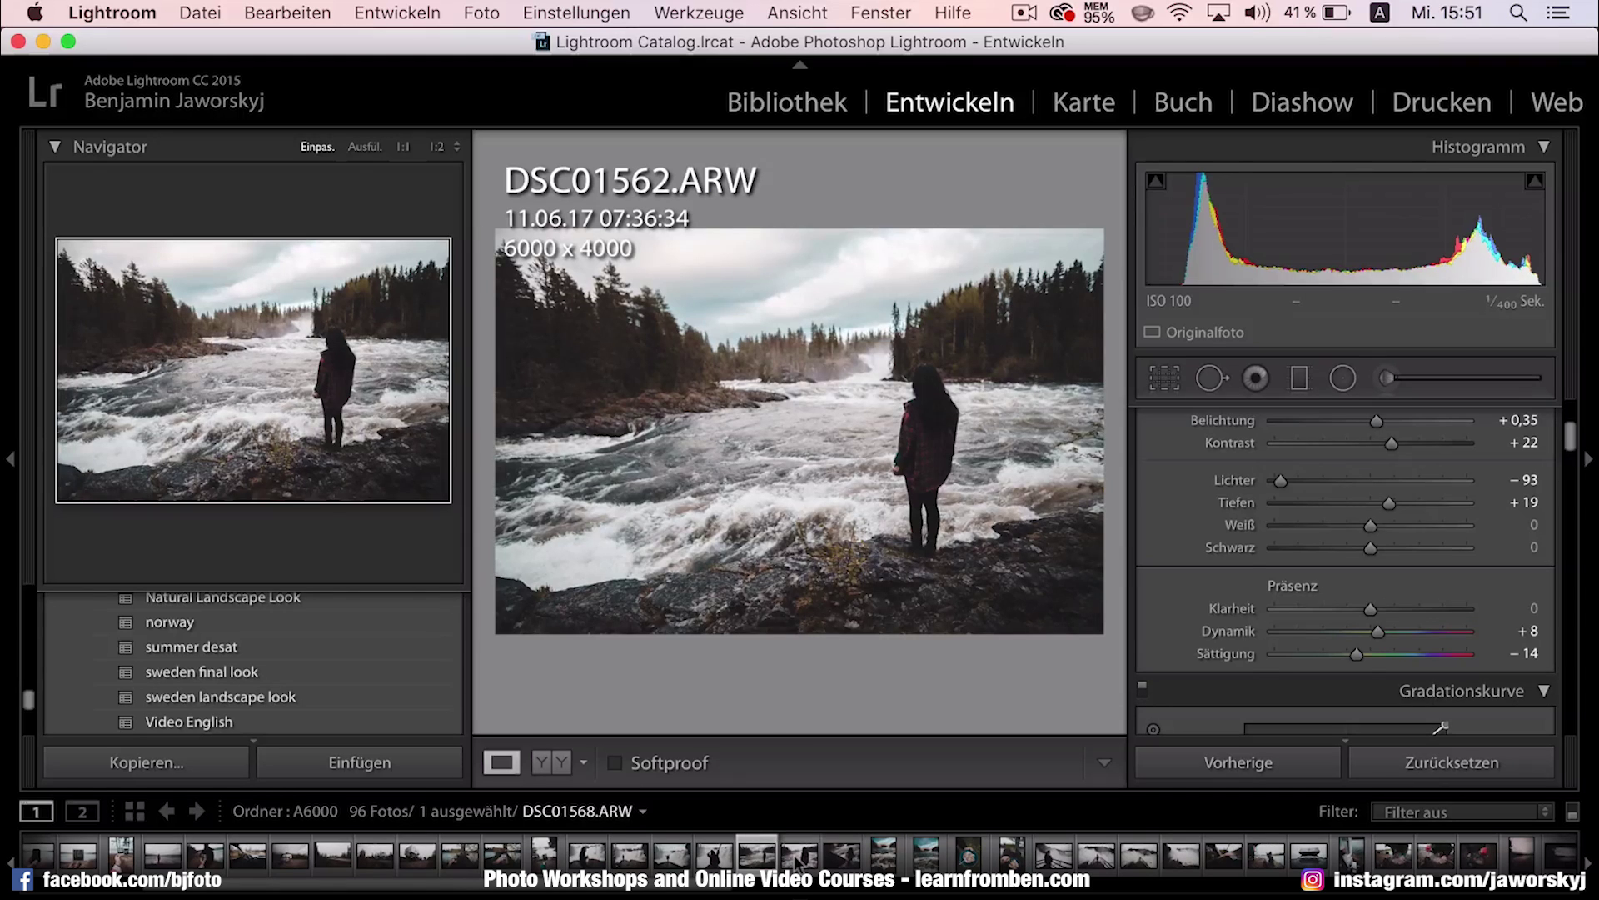
{"action": "left_click", "coordinate": [796, 858]}
{"action": "left_click", "coordinate": [757, 856]}
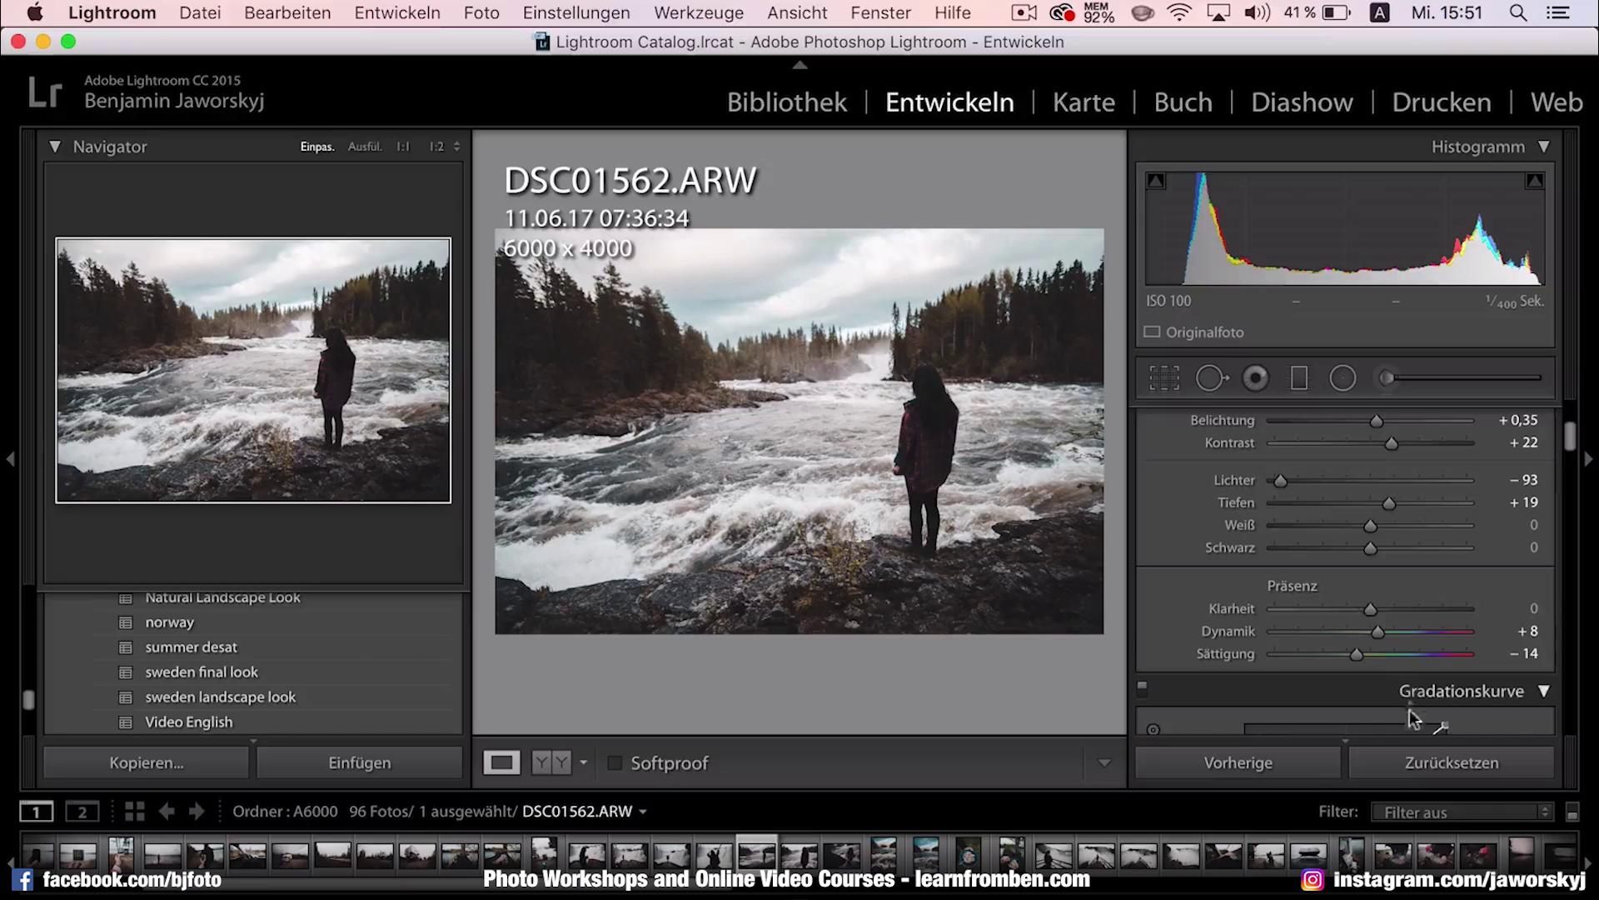
{"action": "left_click", "coordinate": [1392, 762]}
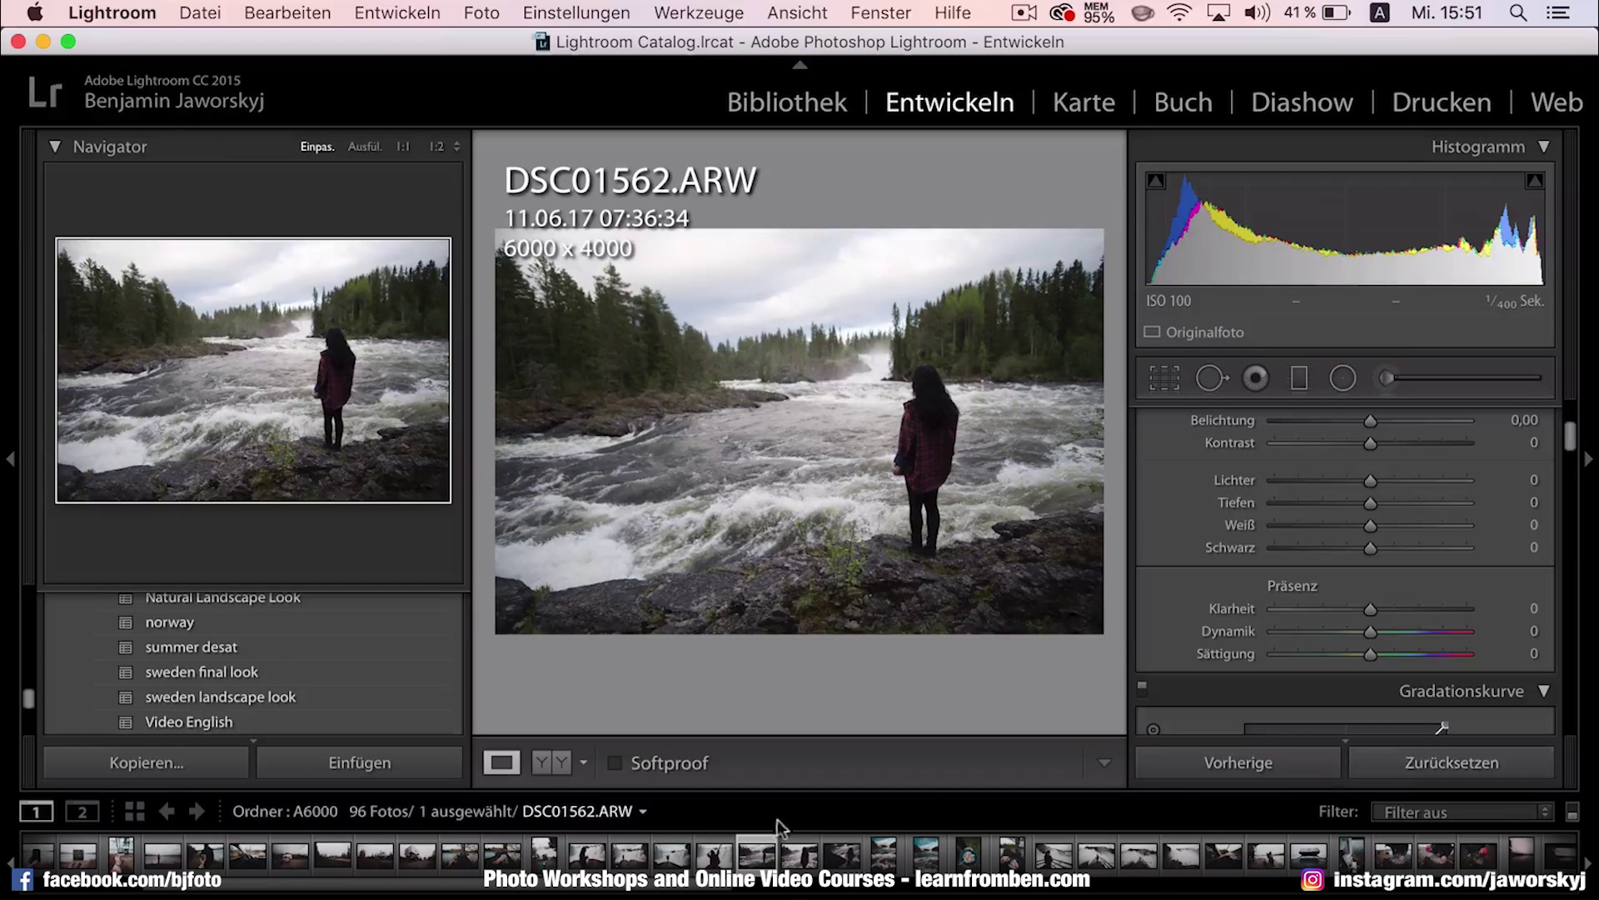
Synchronize the develop settings of DSC01568.ARW to DSC01562.ARW, including tone curve, color and calibration but not white balance or basic tone
{"action": "left_click", "coordinate": [801, 856]}
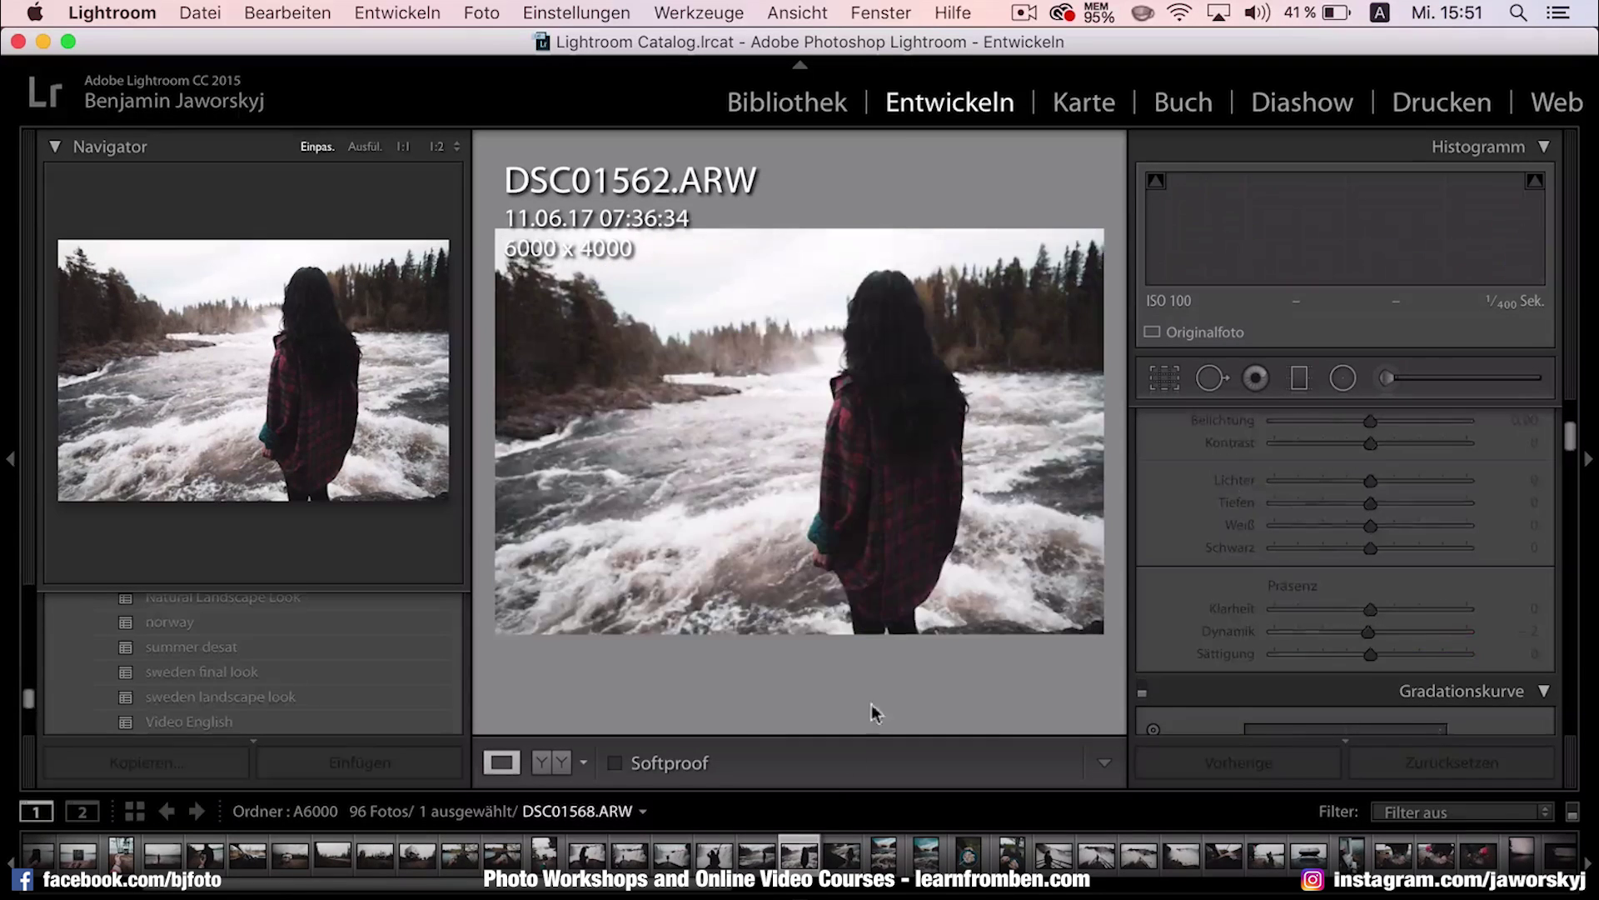
{"action": "left_click", "coordinate": [758, 856], "text": "shift"}
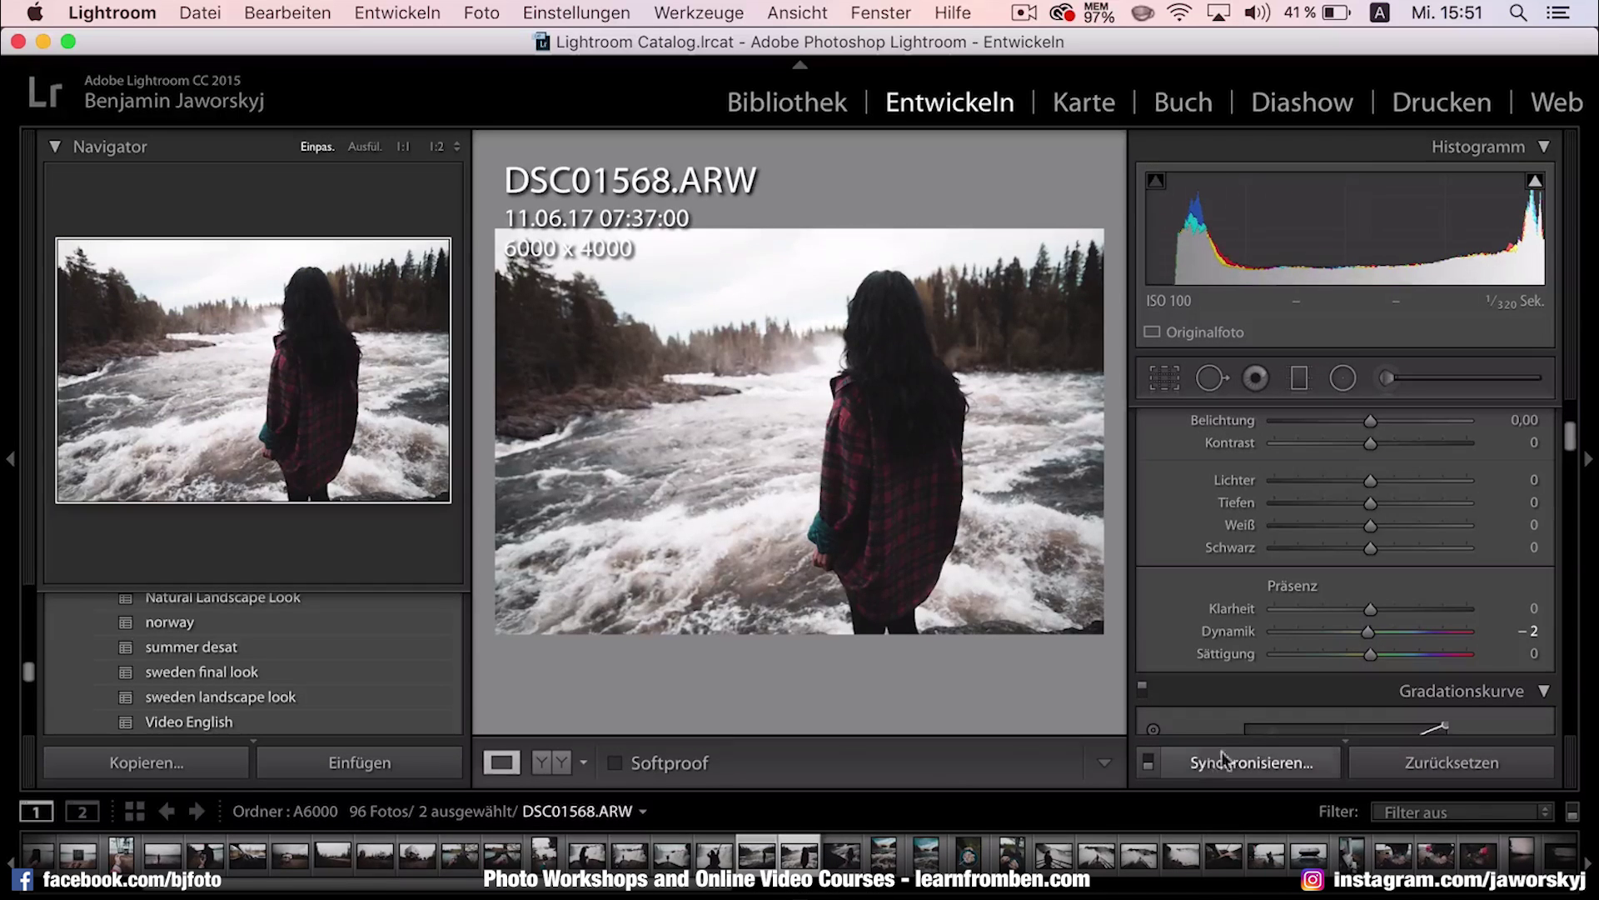
{"action": "left_click", "coordinate": [1208, 763]}
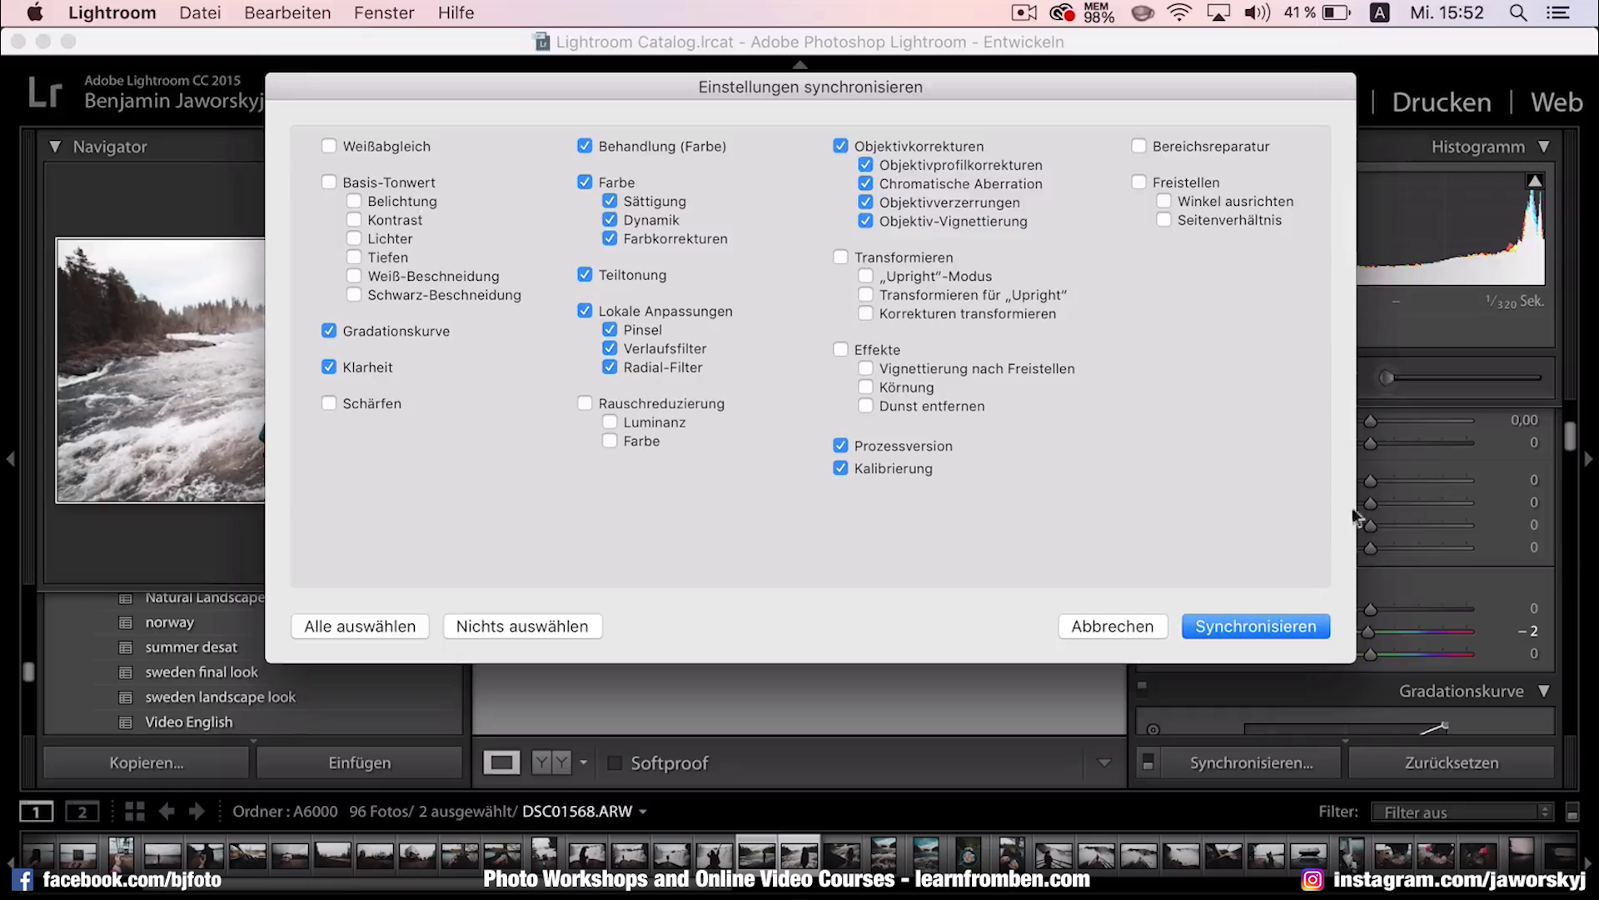
{"action": "left_click", "coordinate": [1213, 620]}
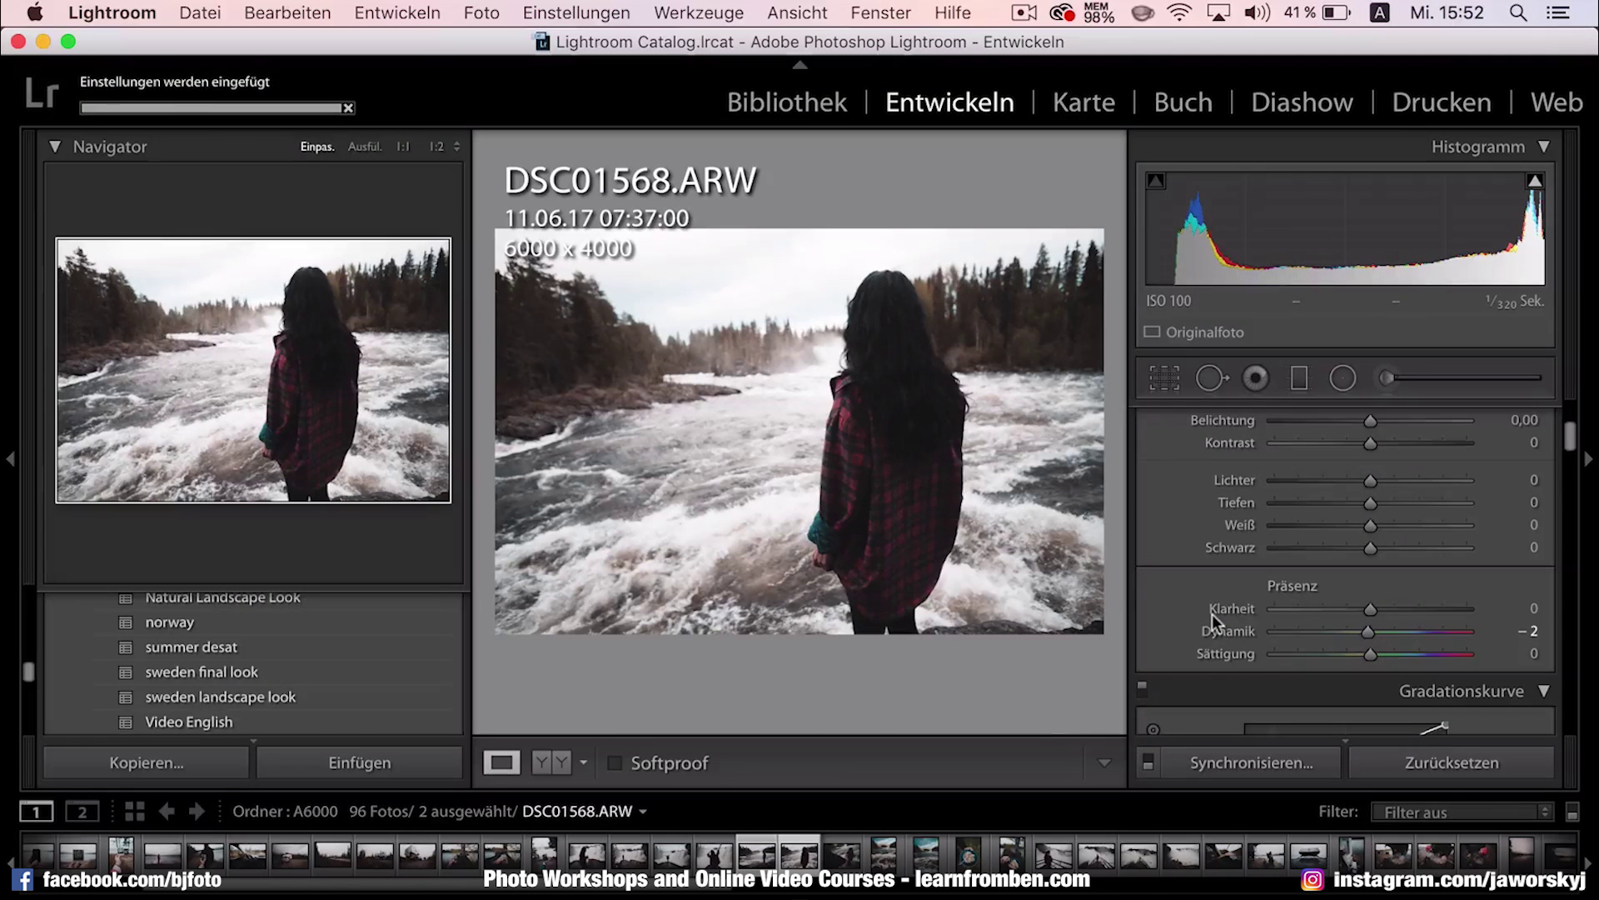
Open DSC01562.ARW on its own and raise its shadows (Tiefen) to +35
{"action": "left_click", "coordinate": [753, 857]}
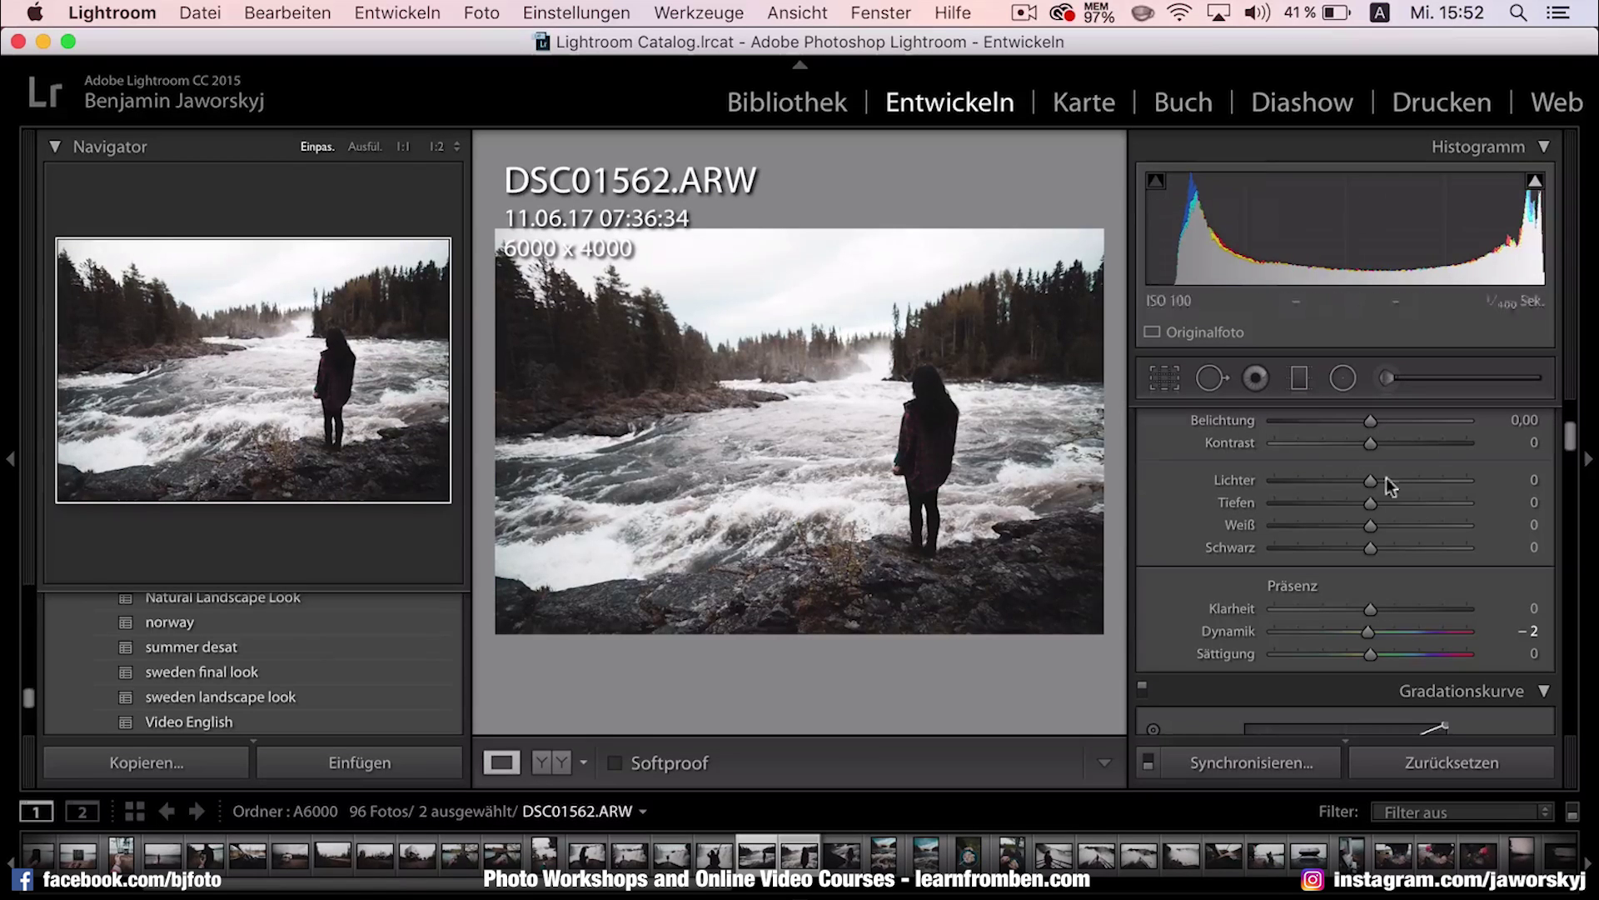
{"action": "left_click", "coordinate": [844, 856]}
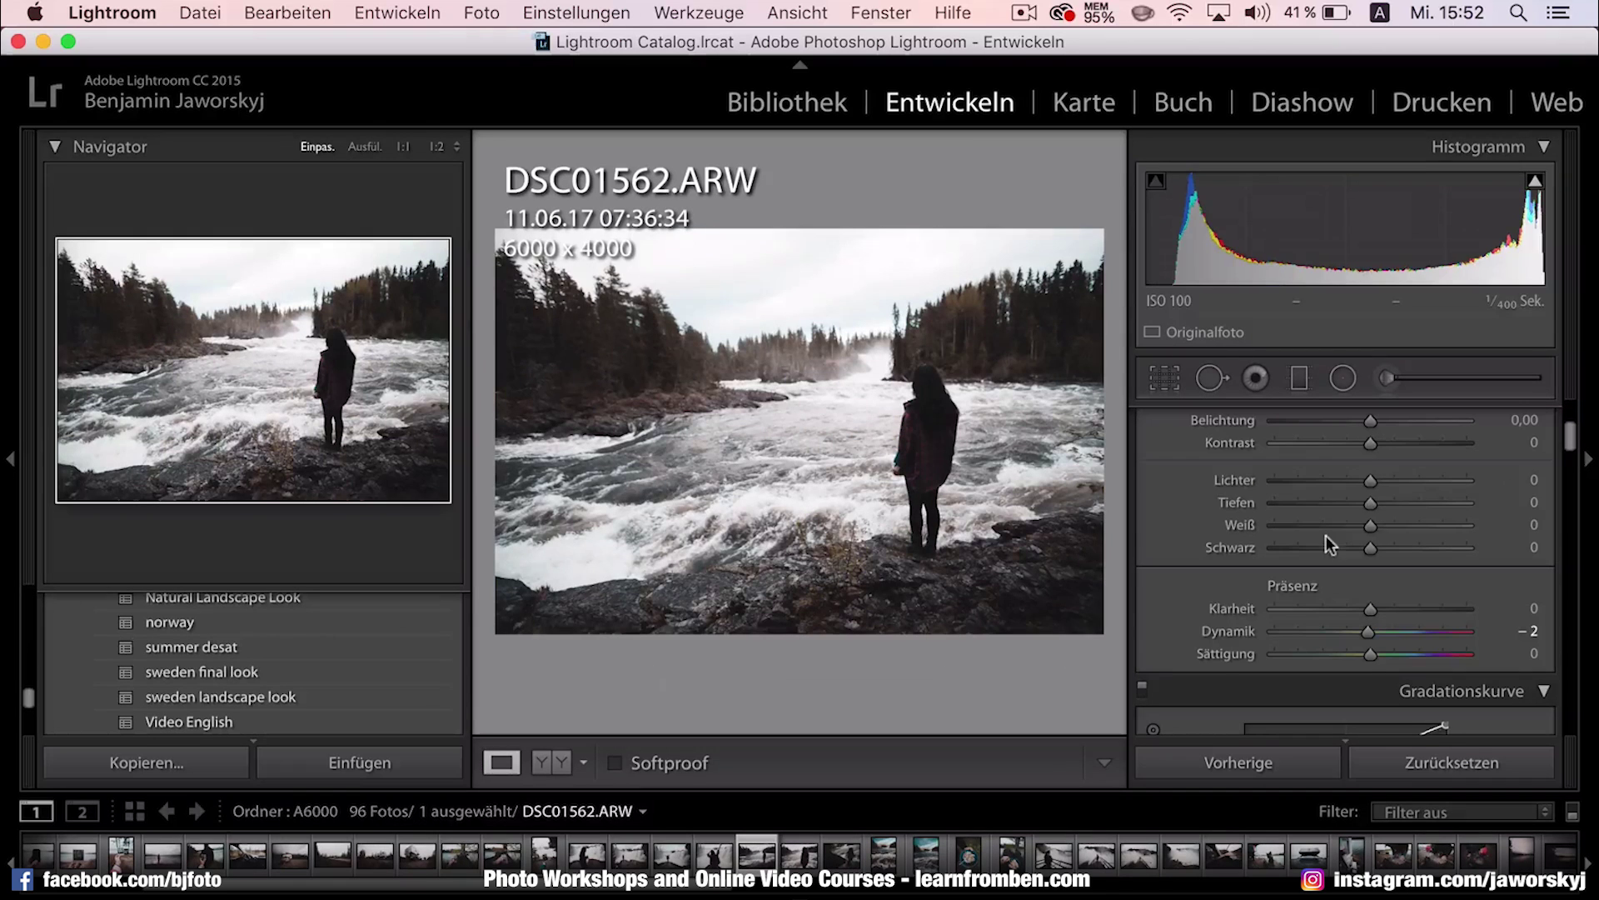
{"action": "left_click", "coordinate": [1407, 502]}
{"action": "left_click_drag", "start_coordinate": [1407, 497], "coordinate": [1402, 497]}
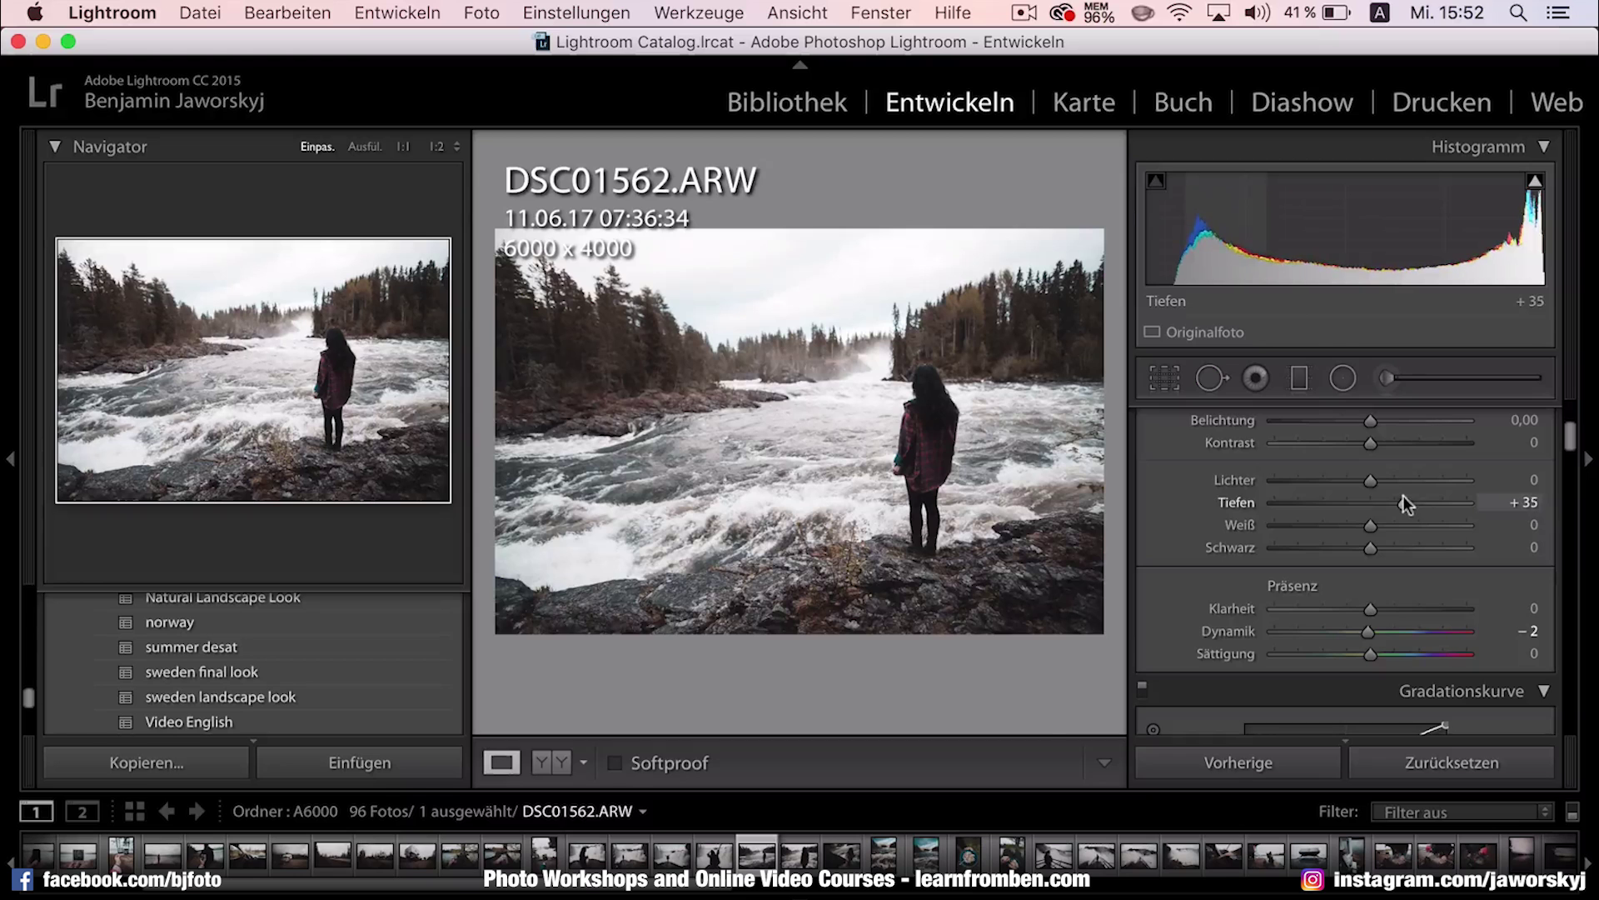
Compare DSC01562.ARW with DSC01568.ARW, set the shadows of DSC01562.ARW to +24 and return to DSC01568.ARW
{"action": "left_click", "coordinate": [802, 854]}
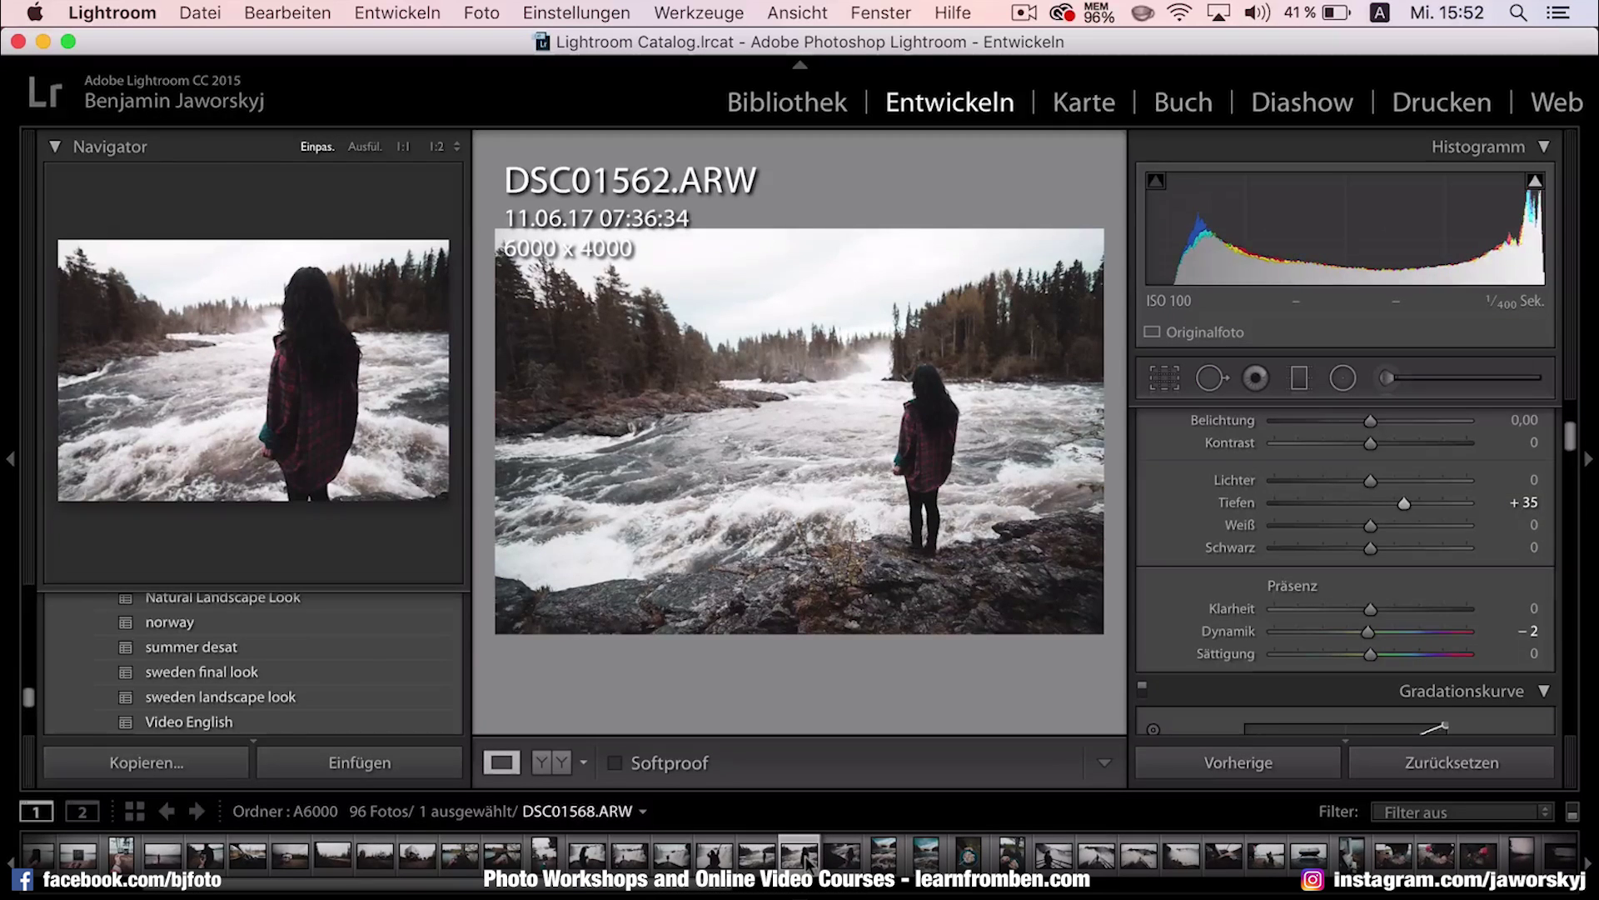
{"action": "left_click", "coordinate": [747, 856]}
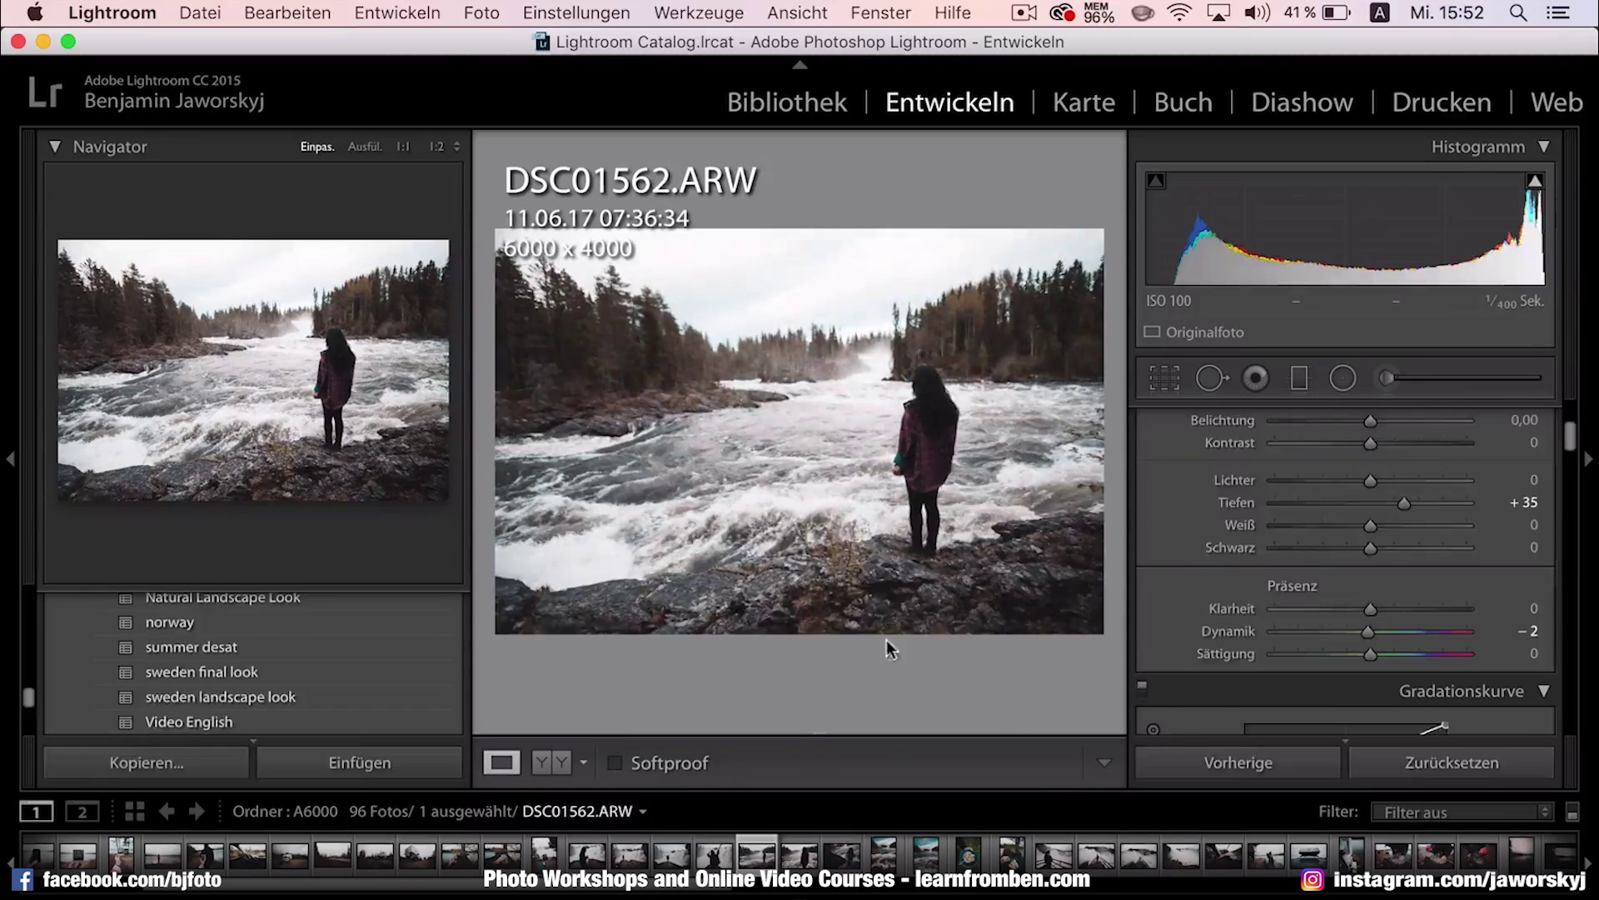
{"action": "left_click", "coordinate": [1391, 501]}
{"action": "left_click_drag", "start_coordinate": [1391, 502], "coordinate": [1393, 503]}
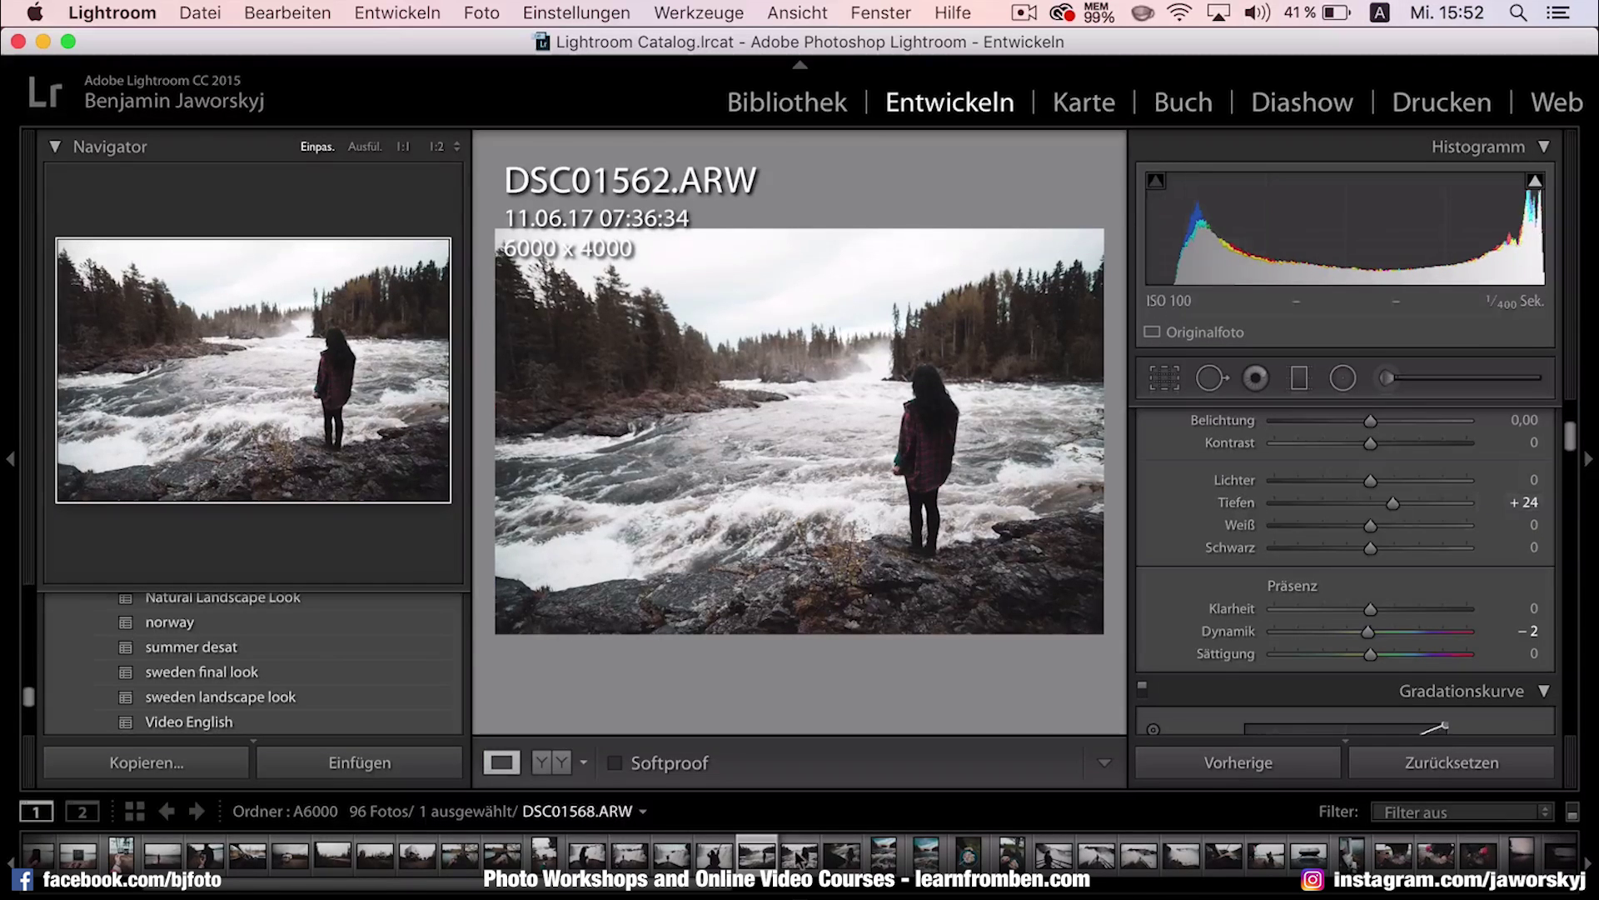
{"action": "left_click", "coordinate": [798, 855]}
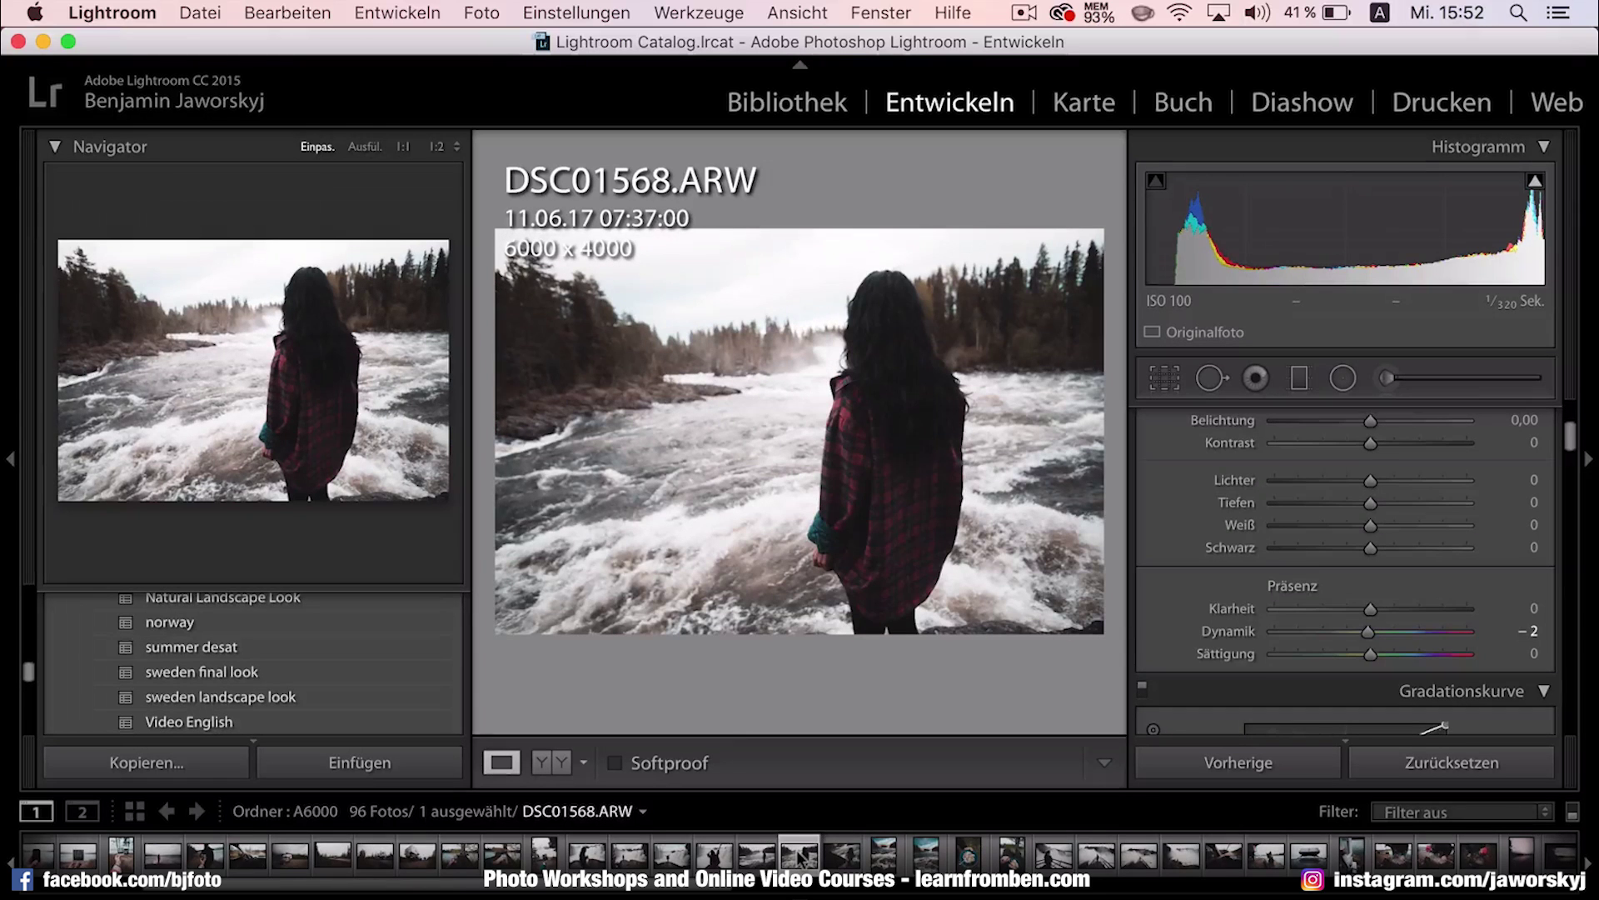